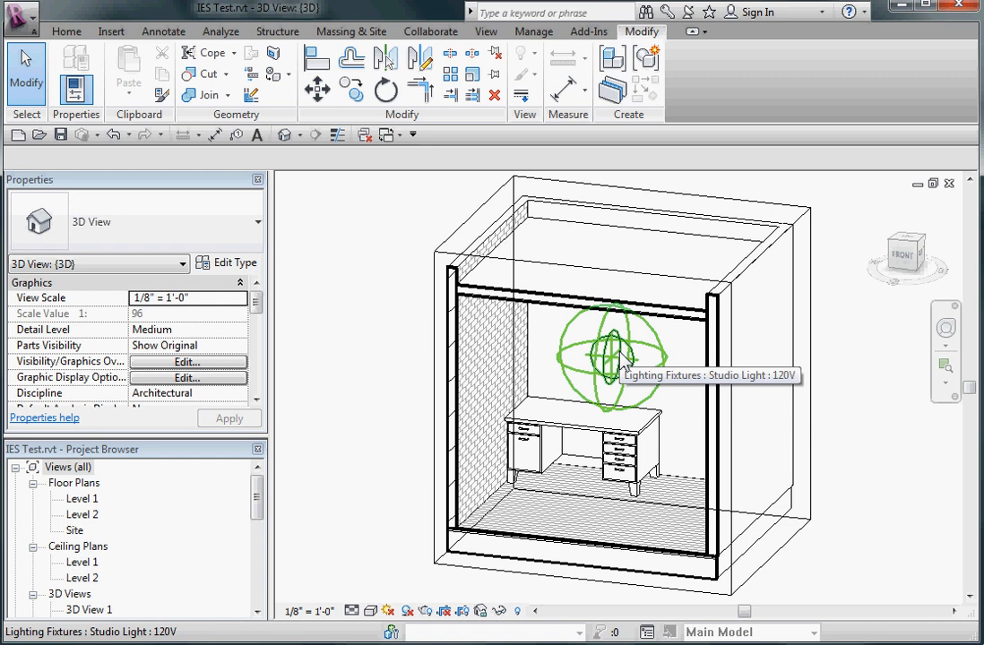
Switch to the Pendant Light - Hemisphere family's 3D view and orbit it to a front side view.
click(403, 136)
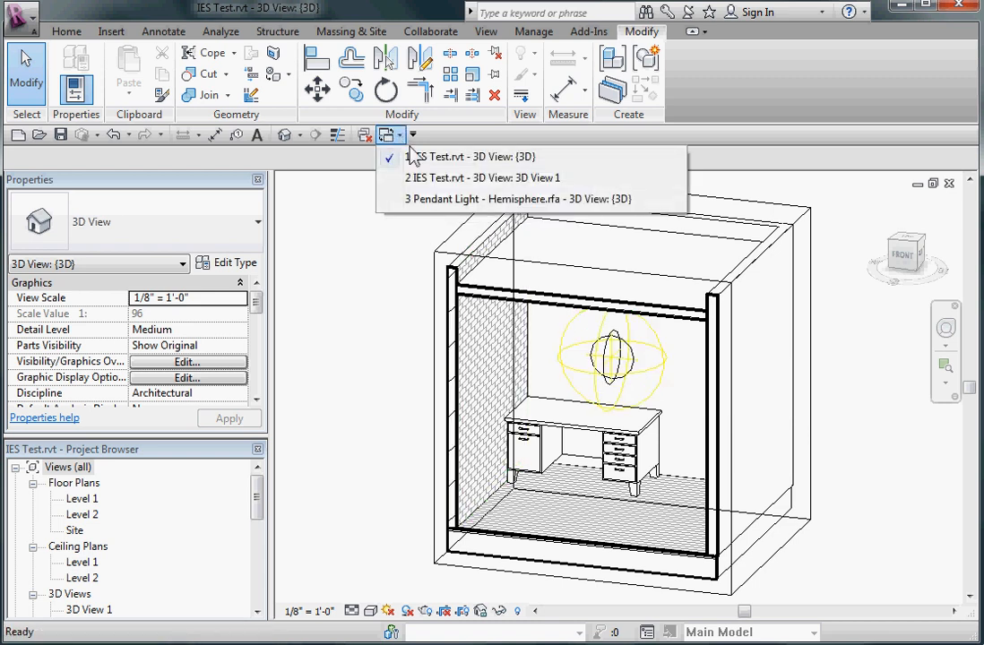
click(428, 199)
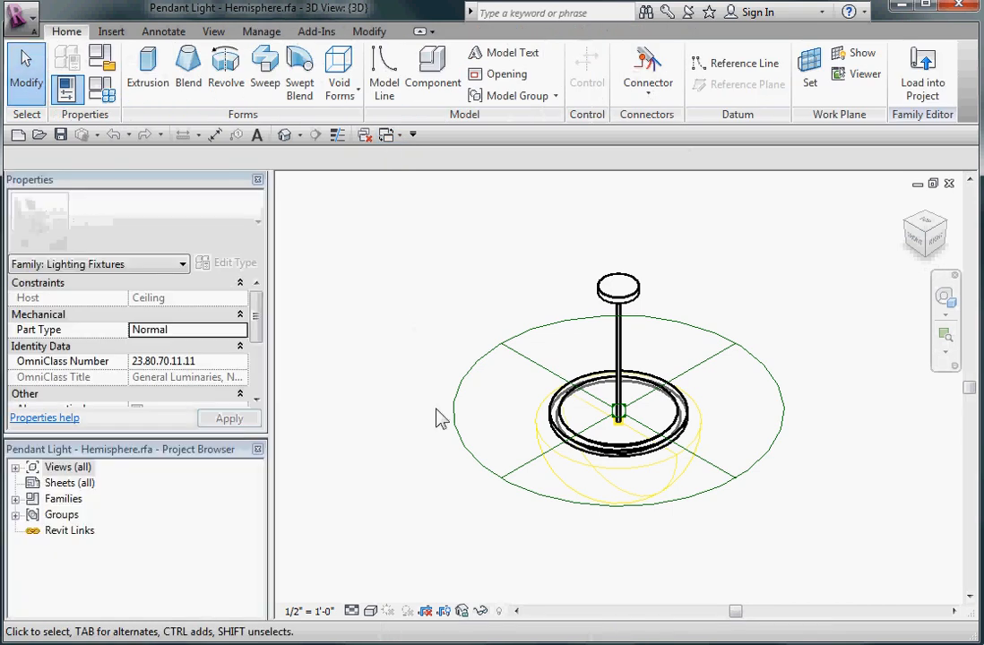
middle_drag(573, 541, 587, 501)
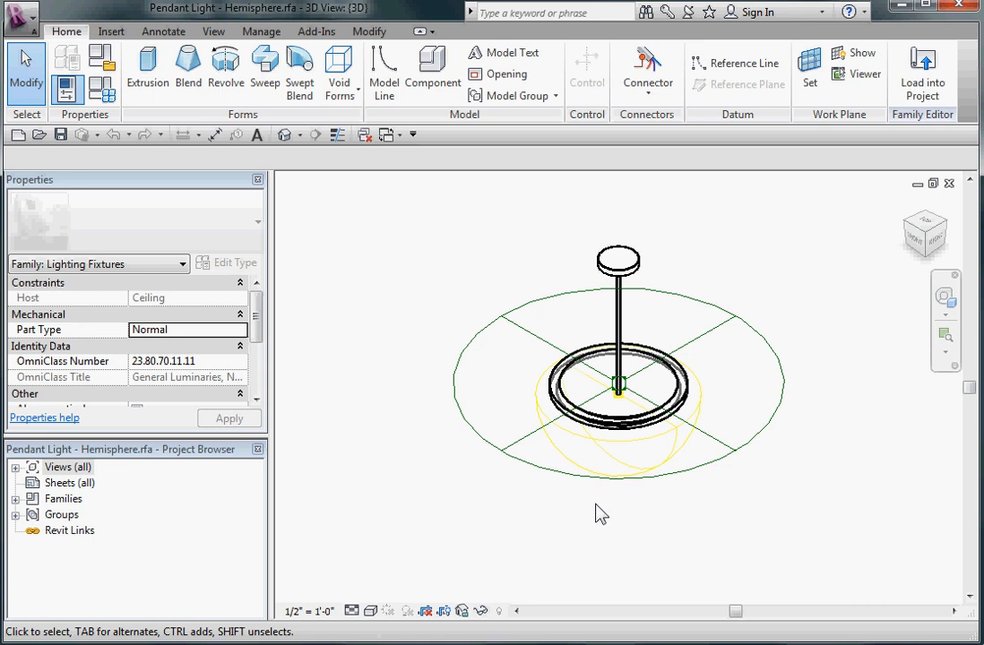
shift+middle_drag(605, 507, 682, 383)
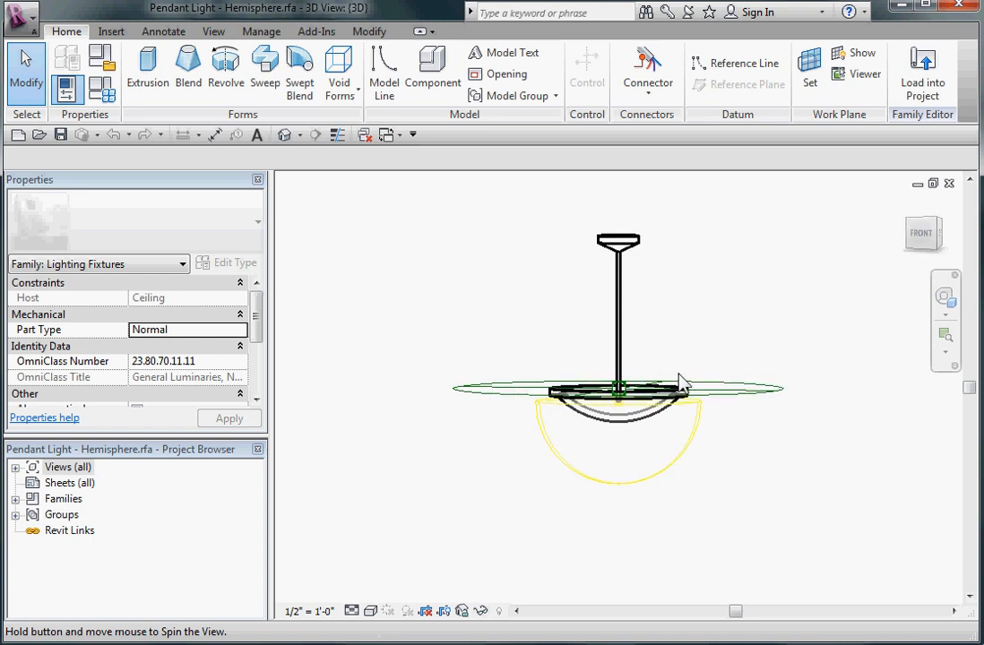
Examine the shape and distribution options in the pendant's light source definition without changing them, and close the family view.
click(682, 427)
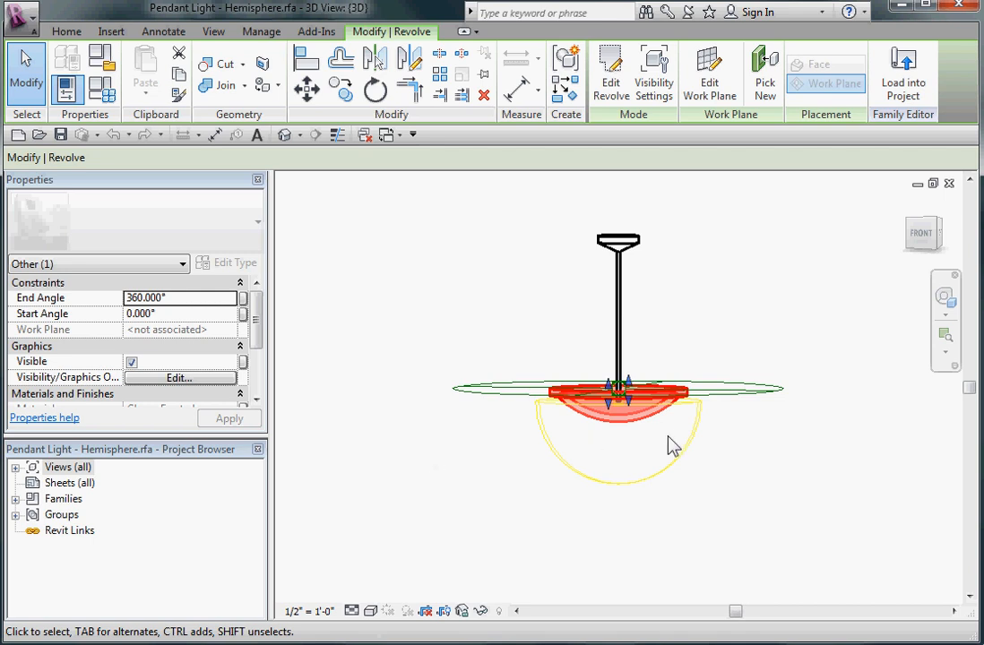
click(774, 477)
click(828, 489)
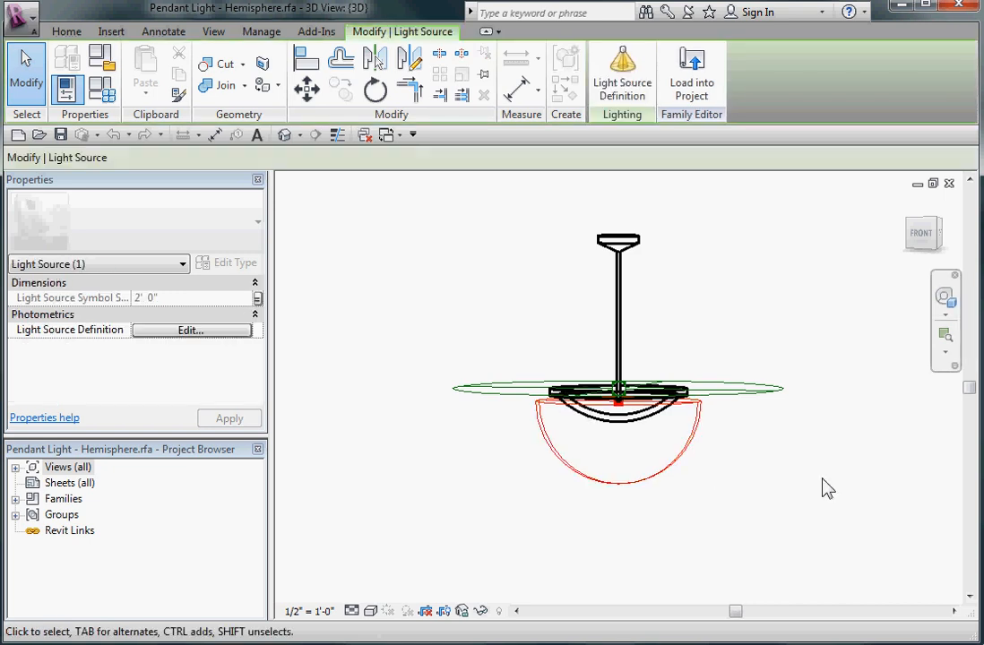
click(627, 89)
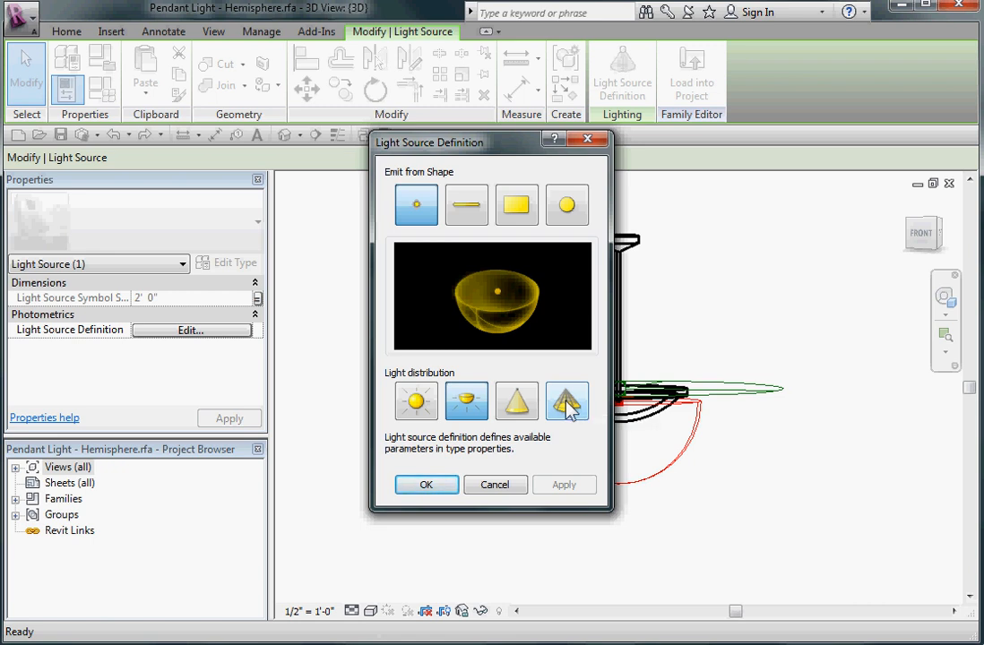
click(588, 142)
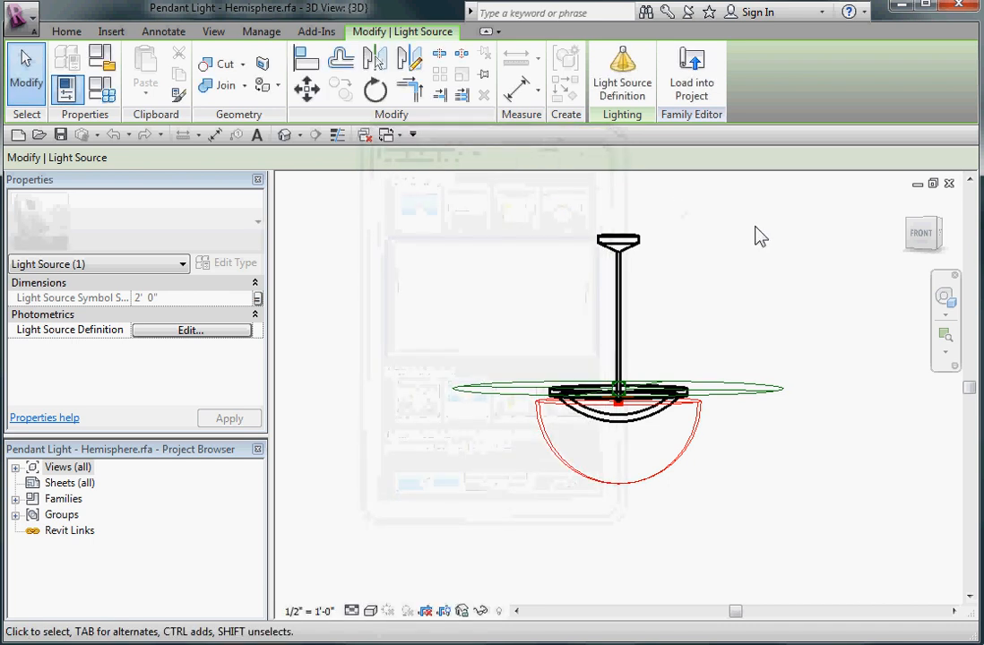
click(949, 184)
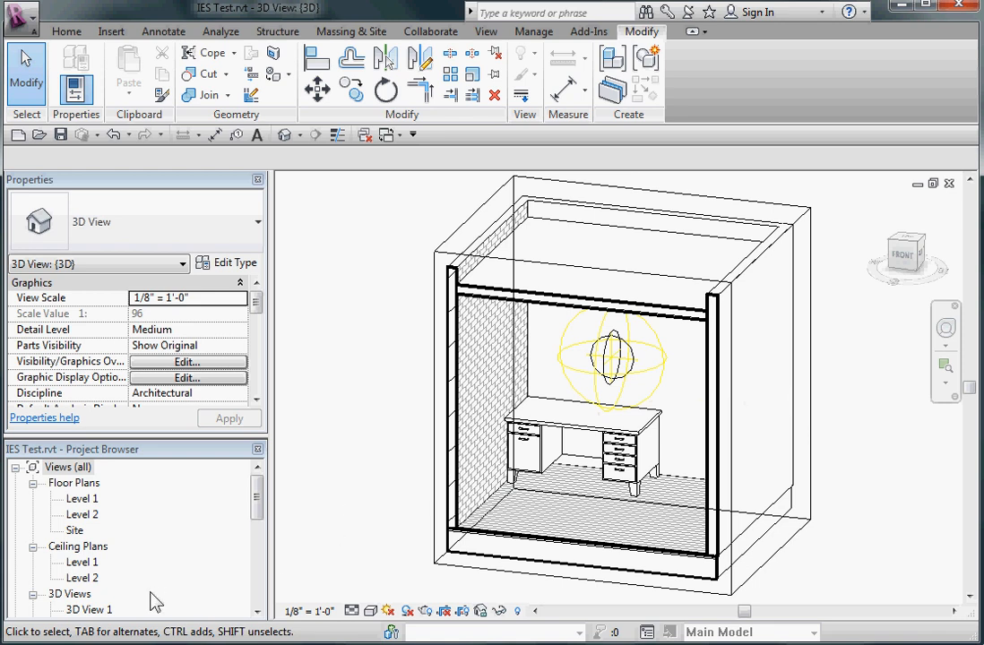
Open the perspective view 3D View 1 of the IES Test project.
drag(257, 517, 257, 531)
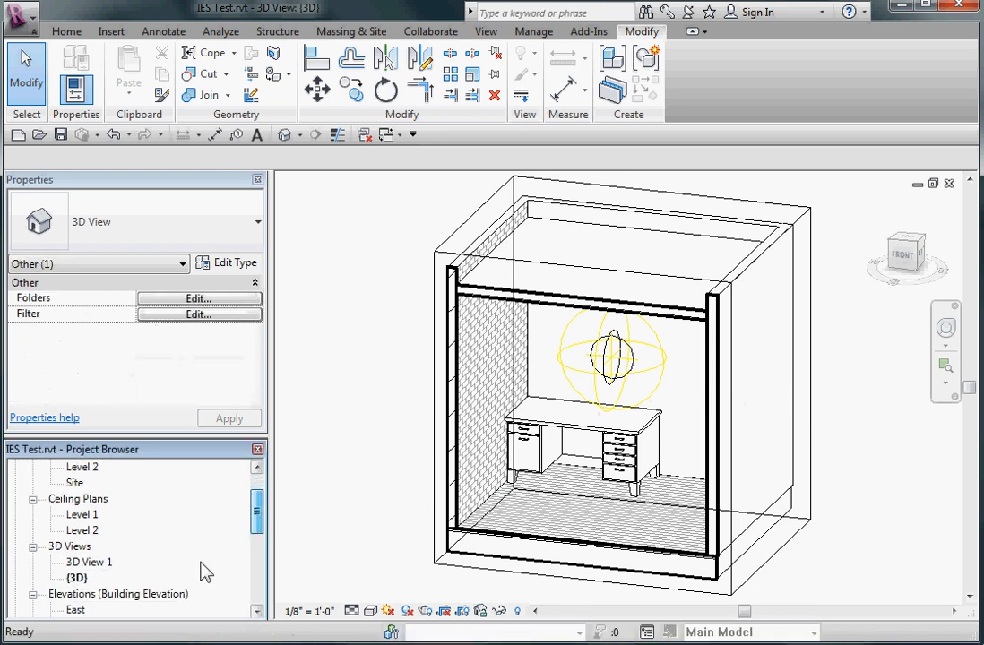
click(77, 580)
double_click(89, 562)
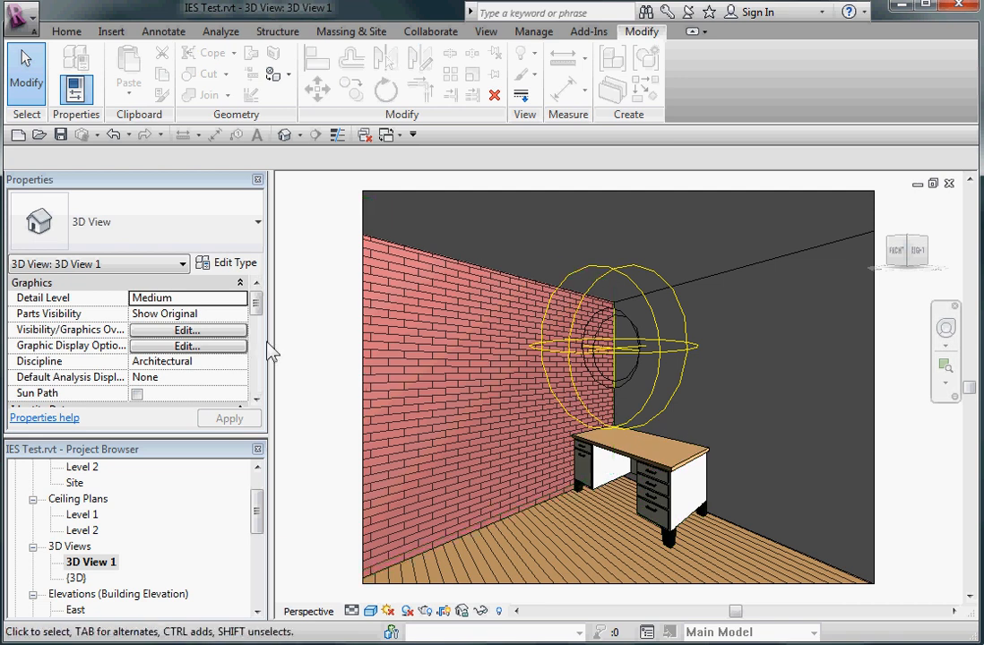
View the saved rendering Studo light Generic and close it to return to 3D View 1.
drag(259, 516, 258, 574)
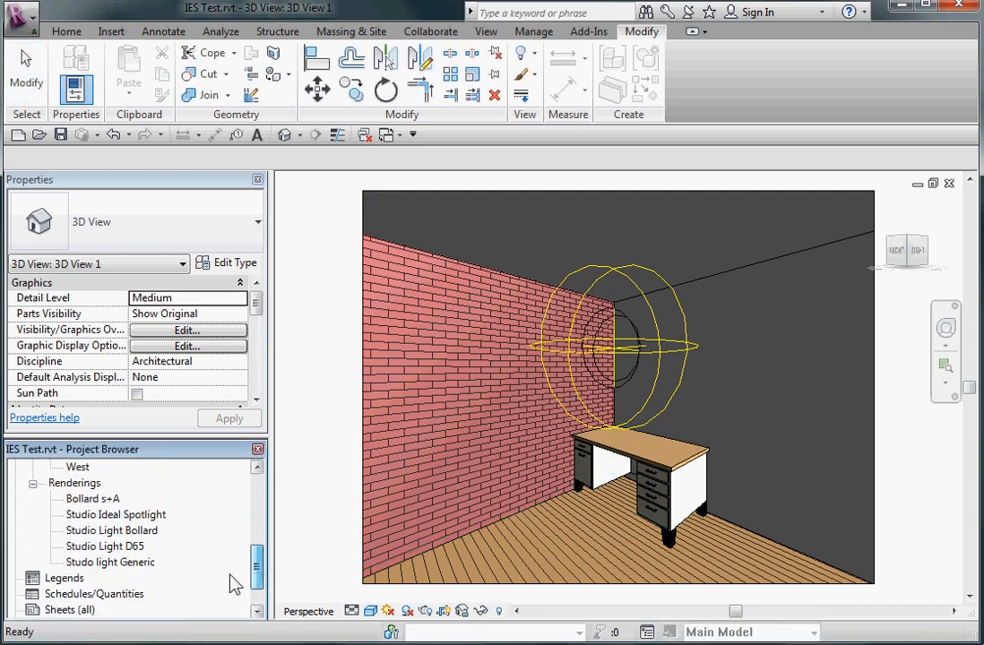
click(119, 563)
double_click(117, 563)
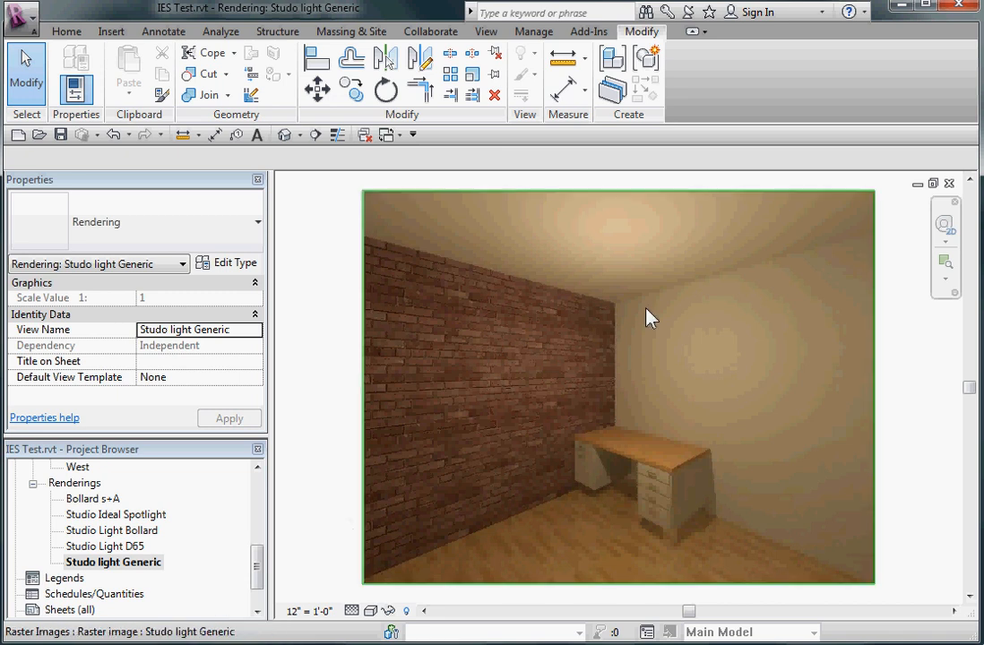
click(950, 185)
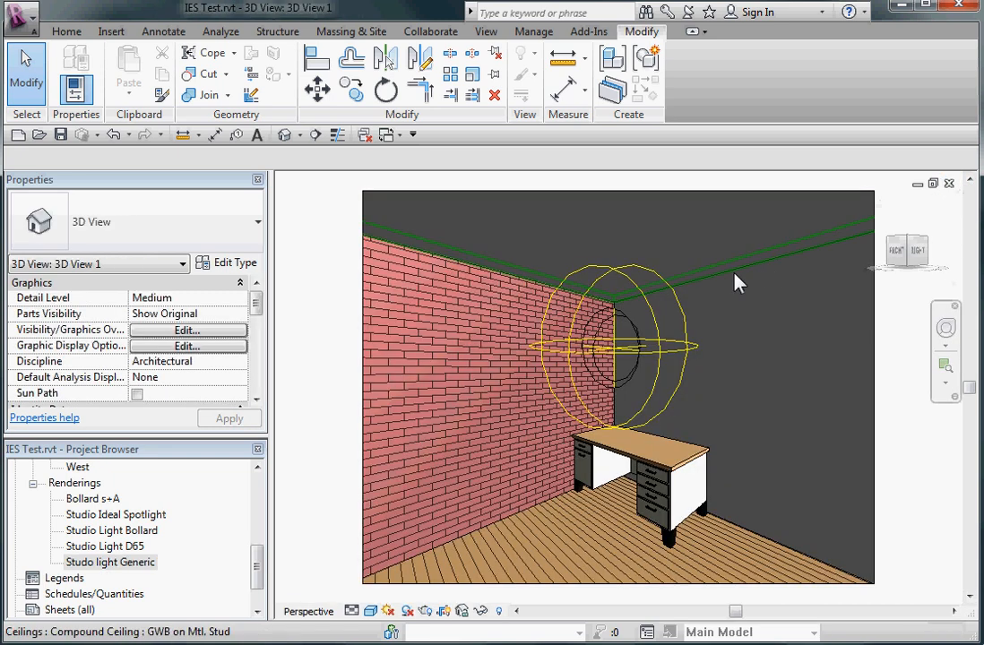
Select the studio light in the room and examine the photometric parameters in its type properties.
click(665, 319)
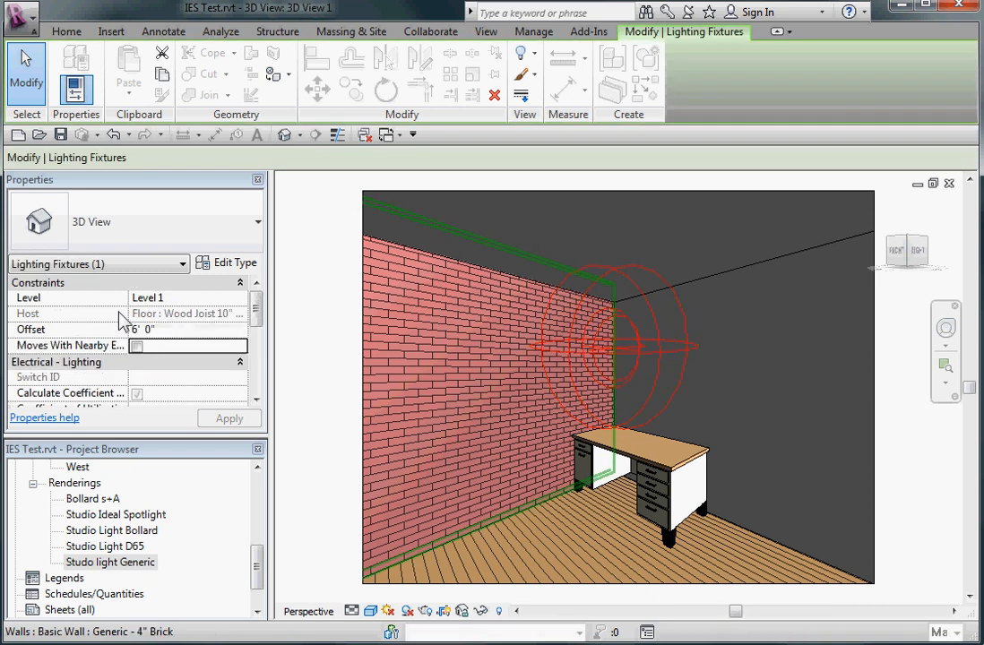
click(226, 267)
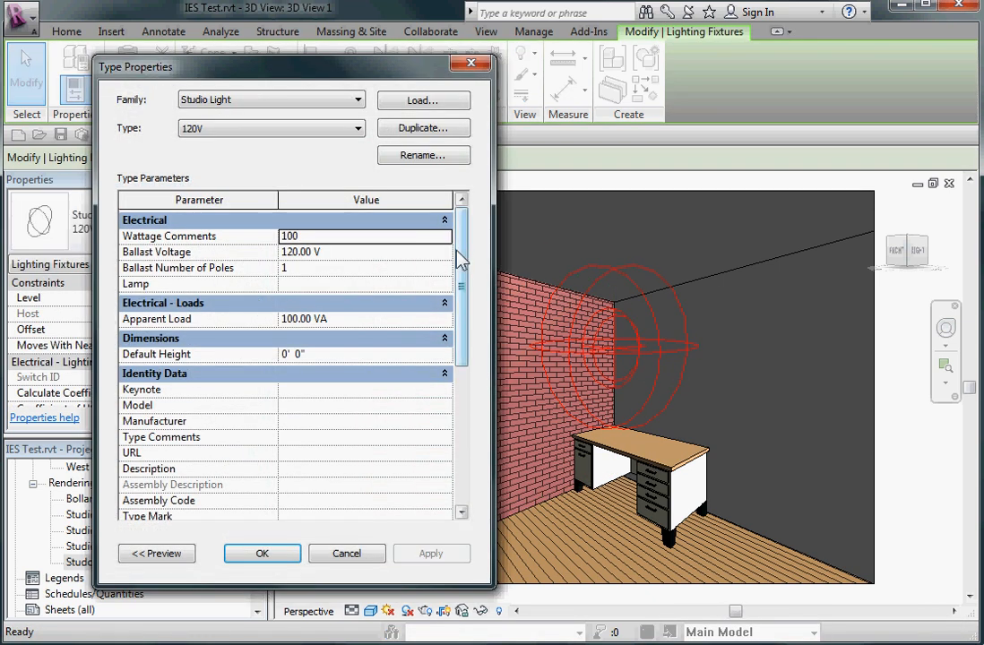
drag(463, 260, 450, 396)
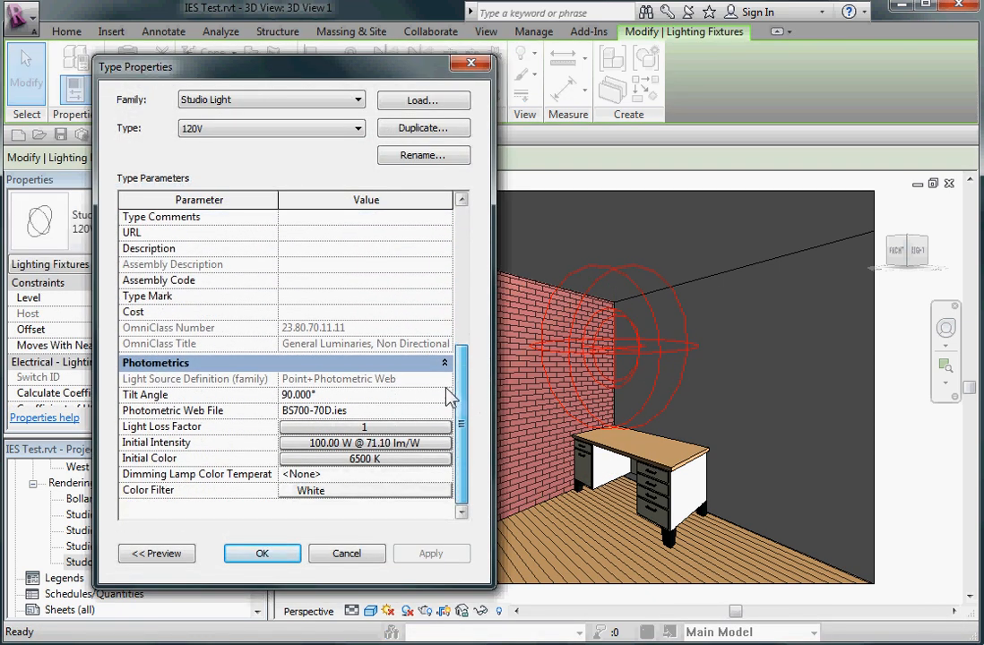
Preview the Metal Halide color preset for the studio light's initial color, and discard it along with the type property edits.
click(367, 468)
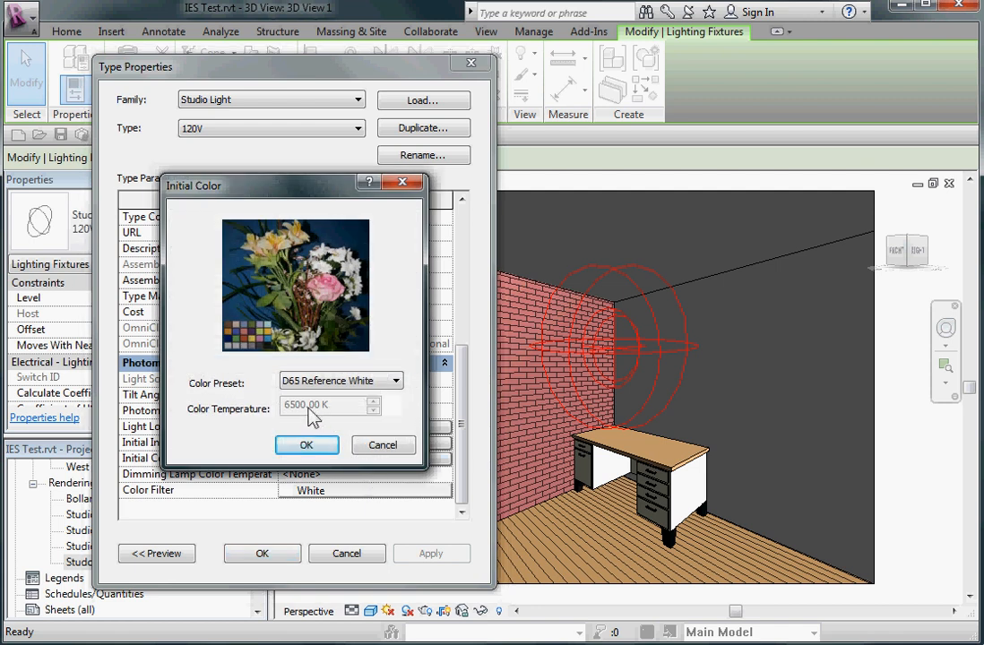
click(396, 383)
click(400, 381)
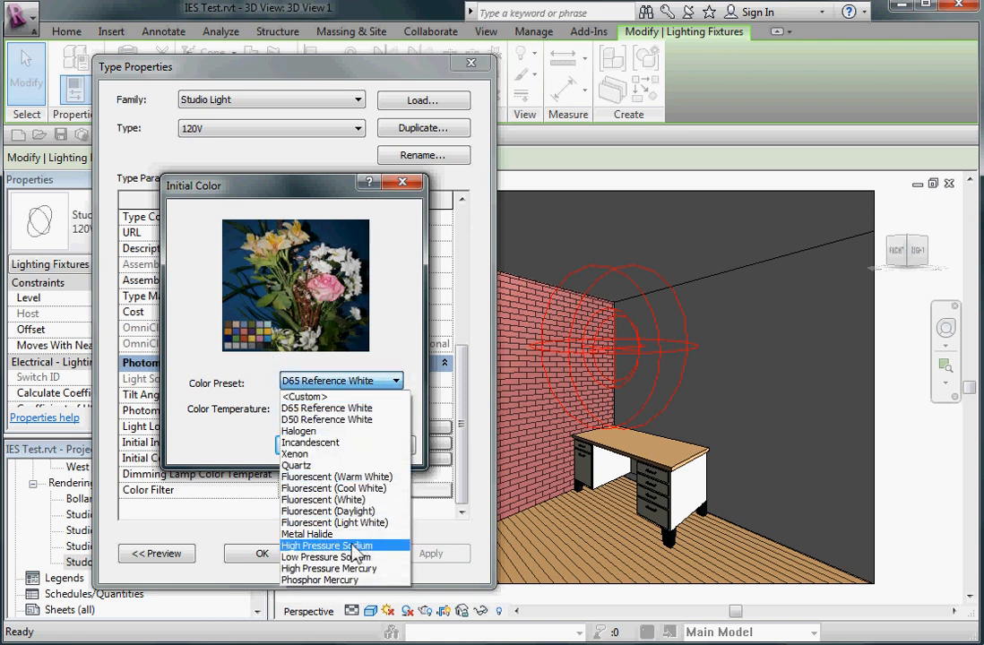
click(310, 533)
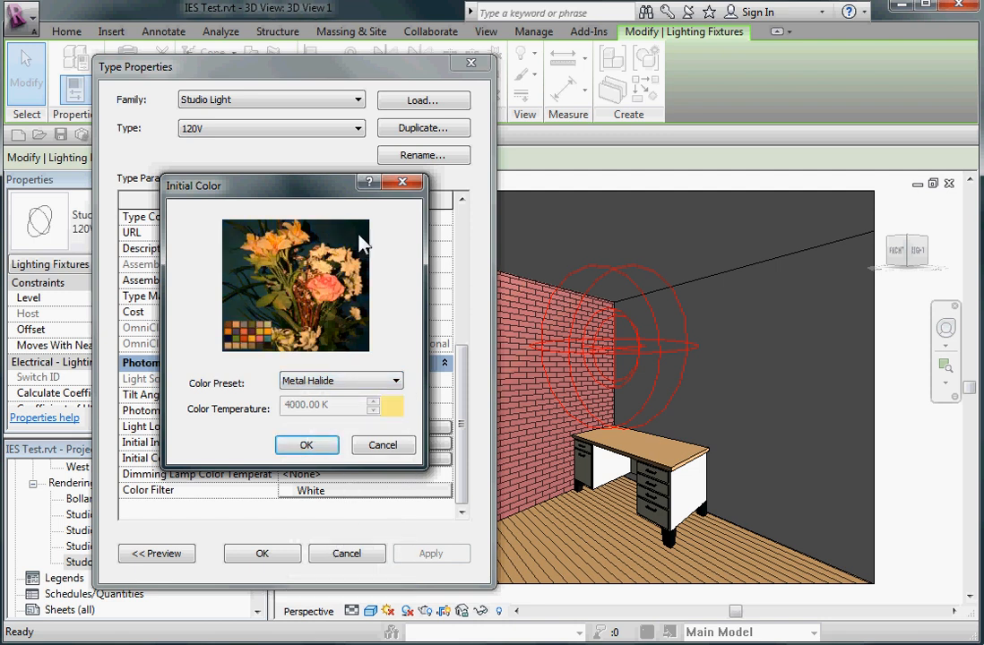
click(393, 381)
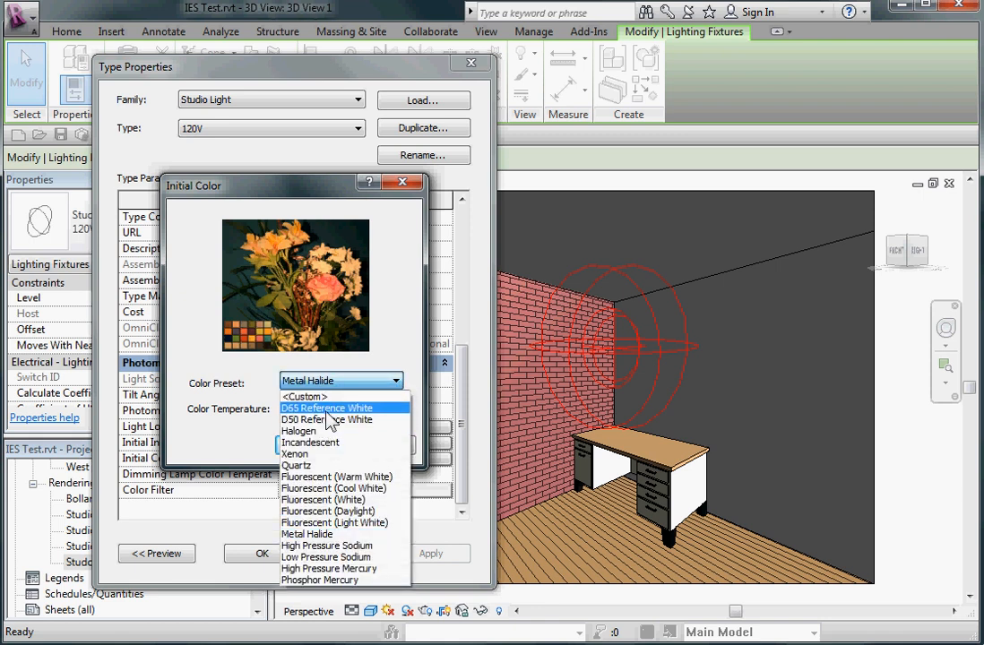
click(484, 425)
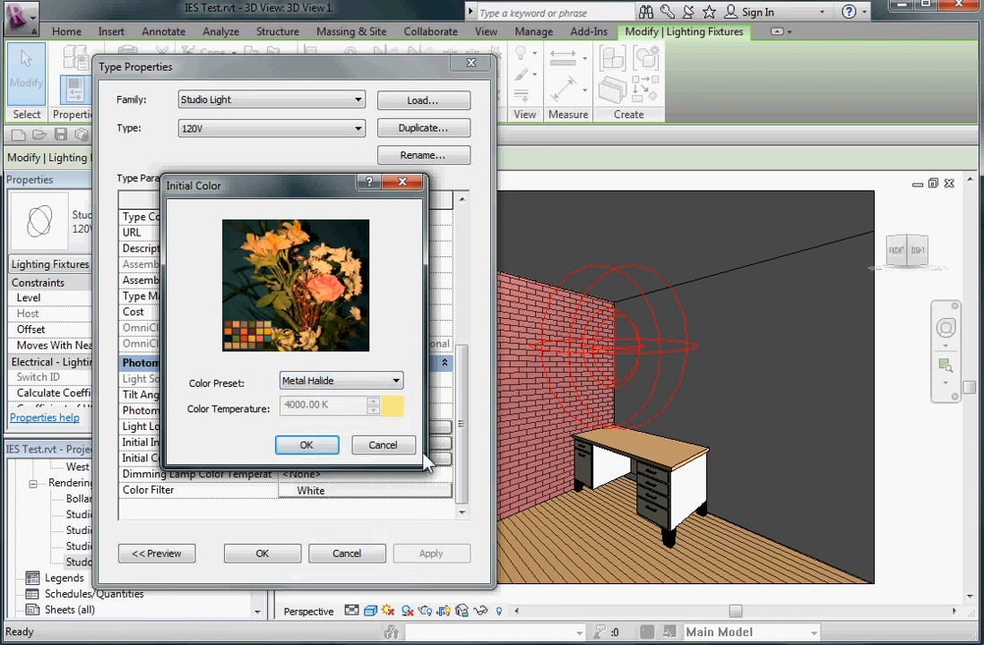
click(371, 446)
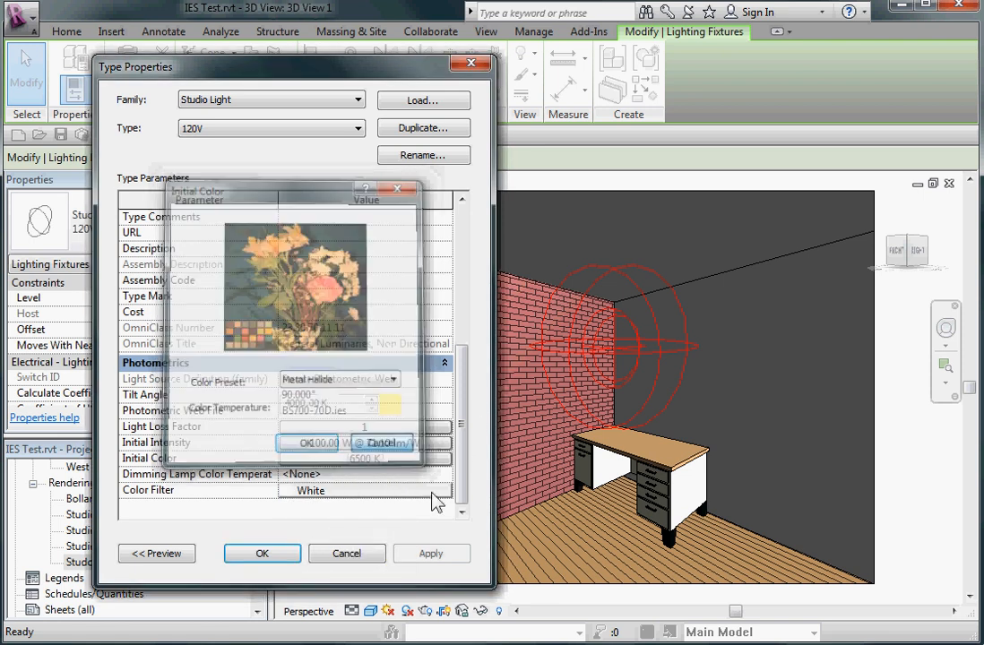
click(347, 554)
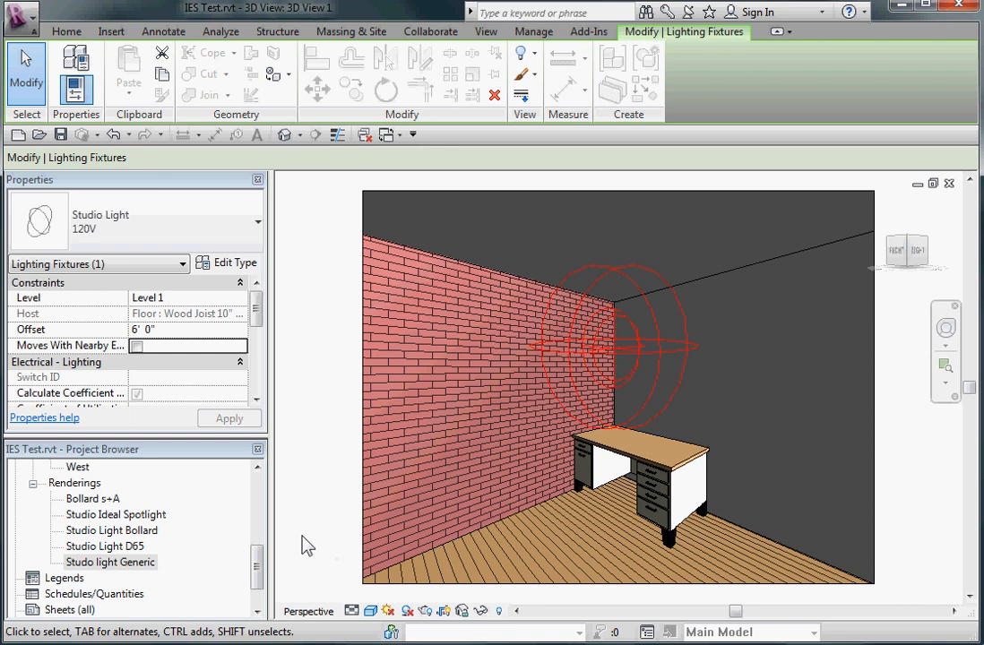
View the saved rendering Studio Light D65, close it and clear the light fixture selection.
drag(258, 575, 260, 601)
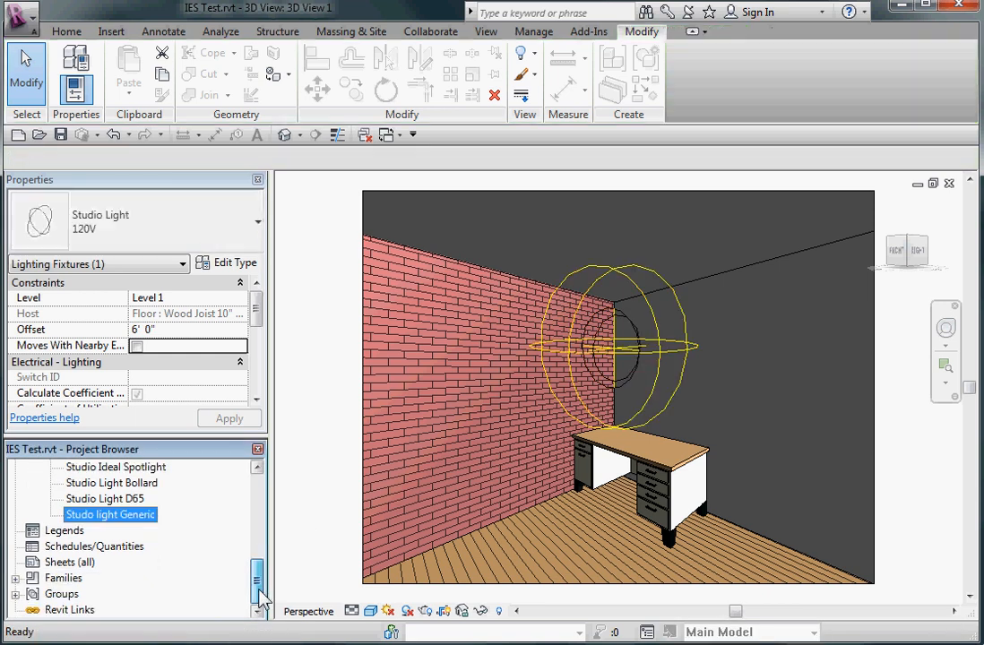
double_click(94, 501)
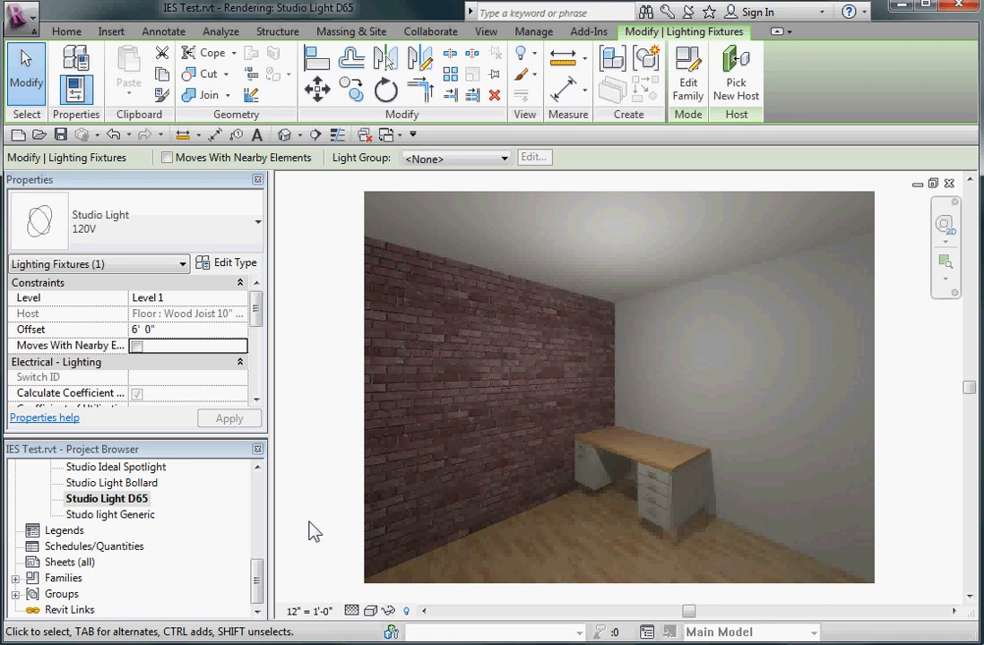
click(949, 183)
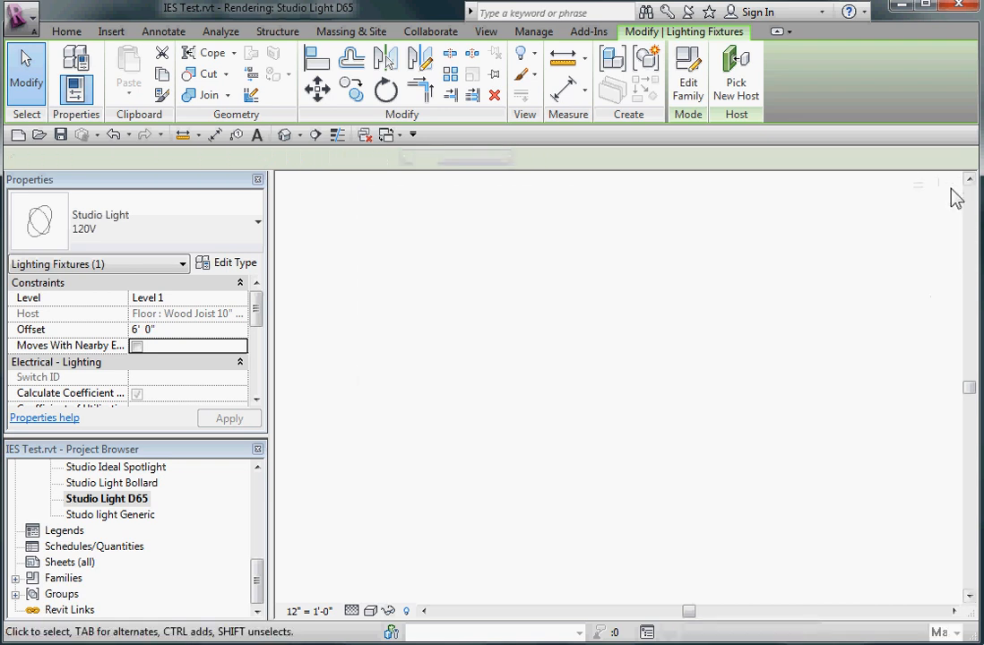
key(Escape)
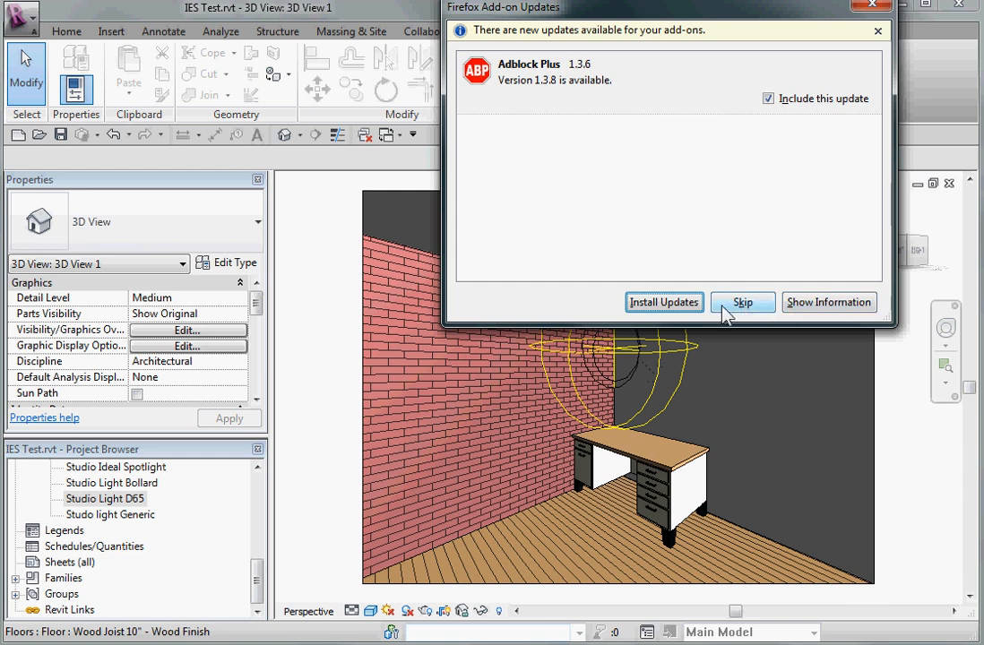
Switch to Firefox, skip the Adblock Plus update and search Google for "ies files".
click(743, 305)
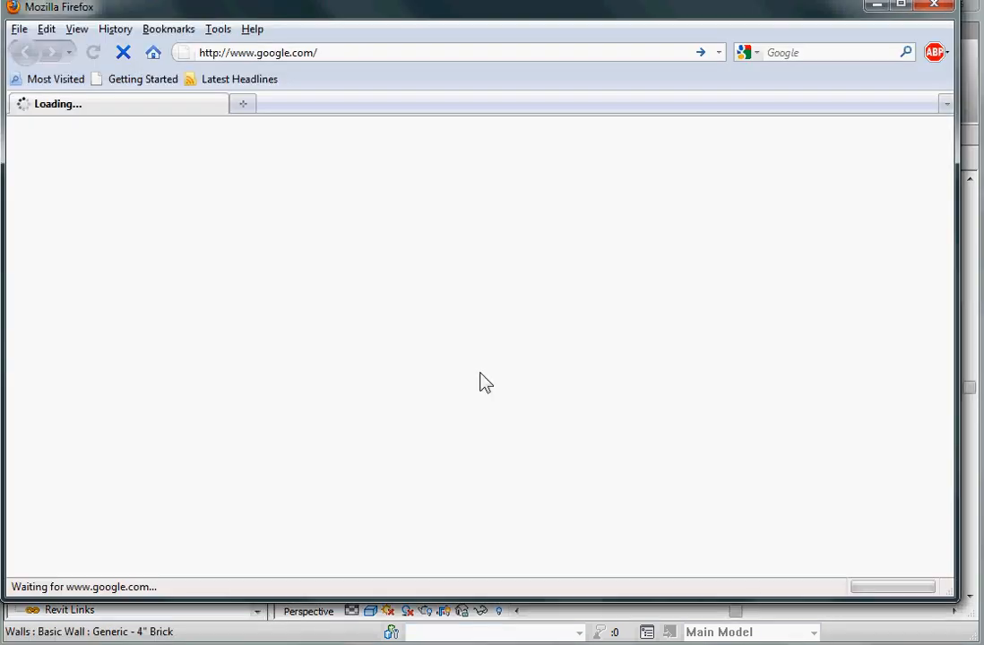
text(ie)
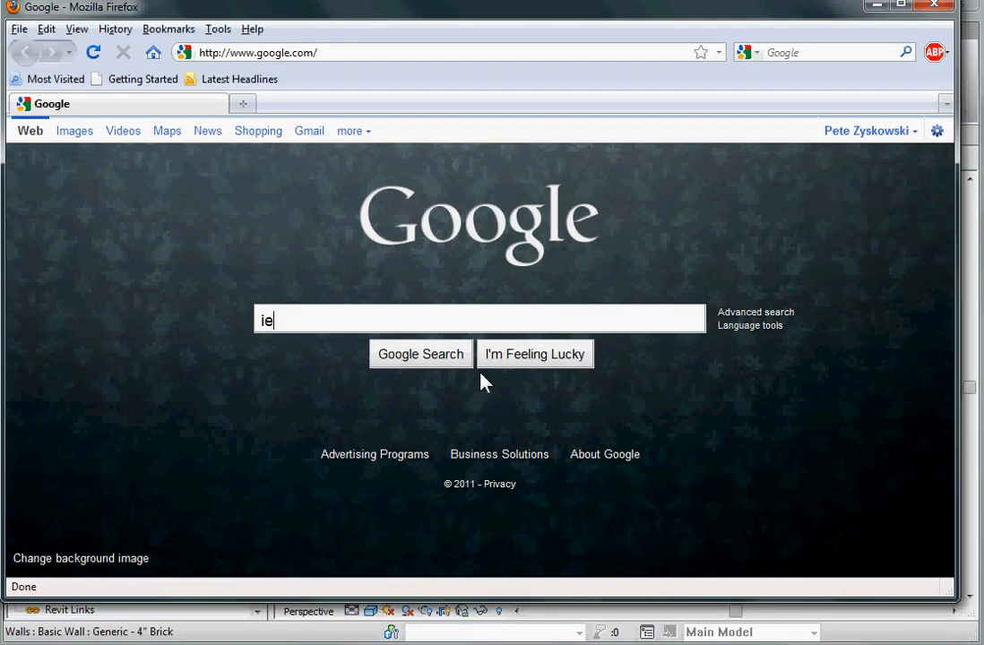
text(s files)
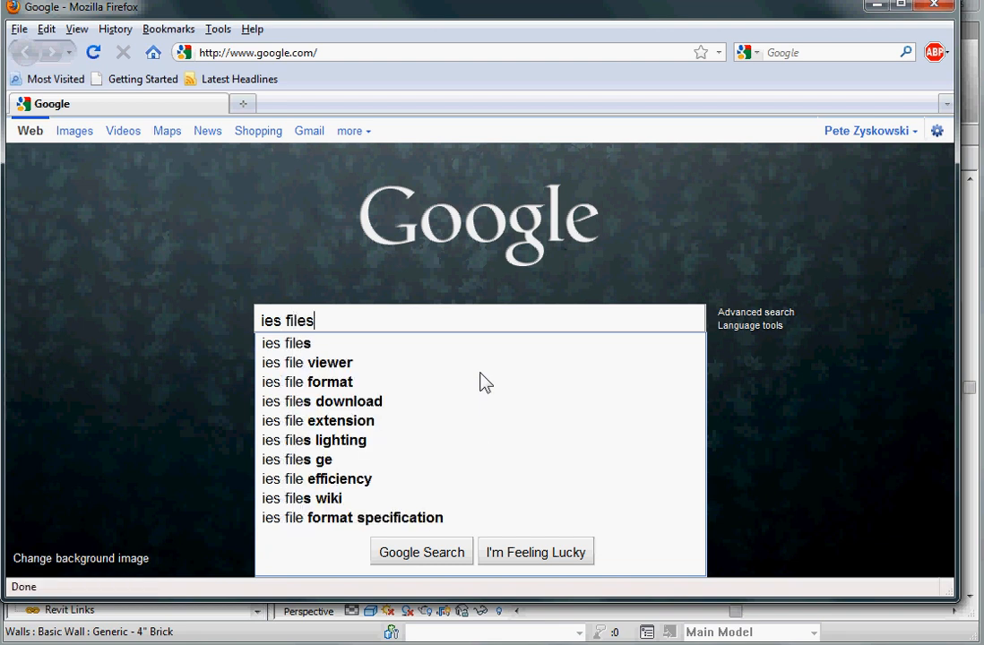
key(Return)
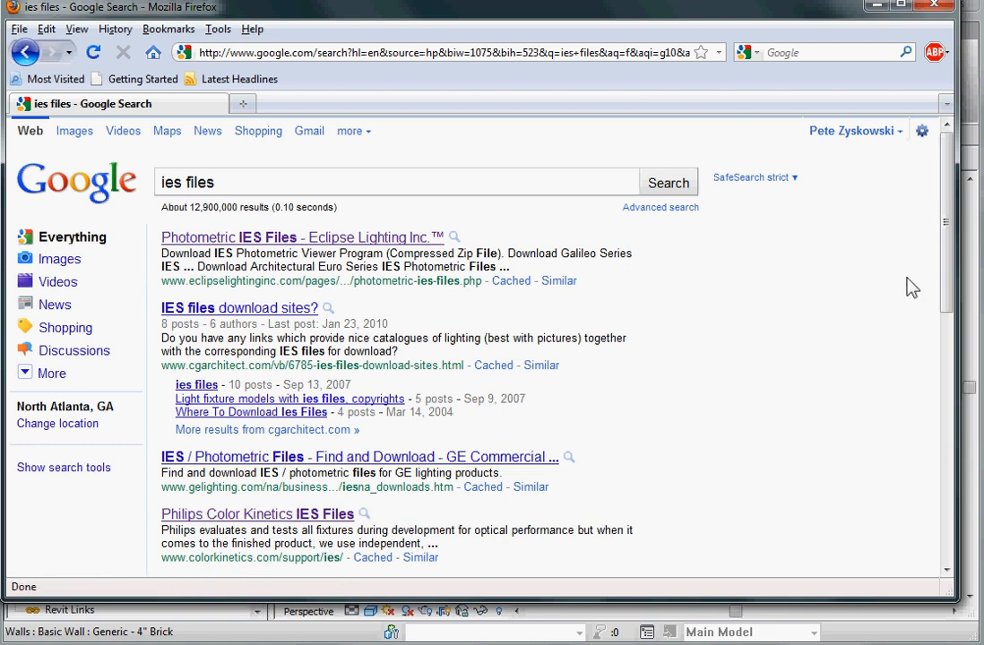
Open the SiteLighting.com photometric IES files result and look through its Gardco downloads by product type.
drag(951, 268, 953, 346)
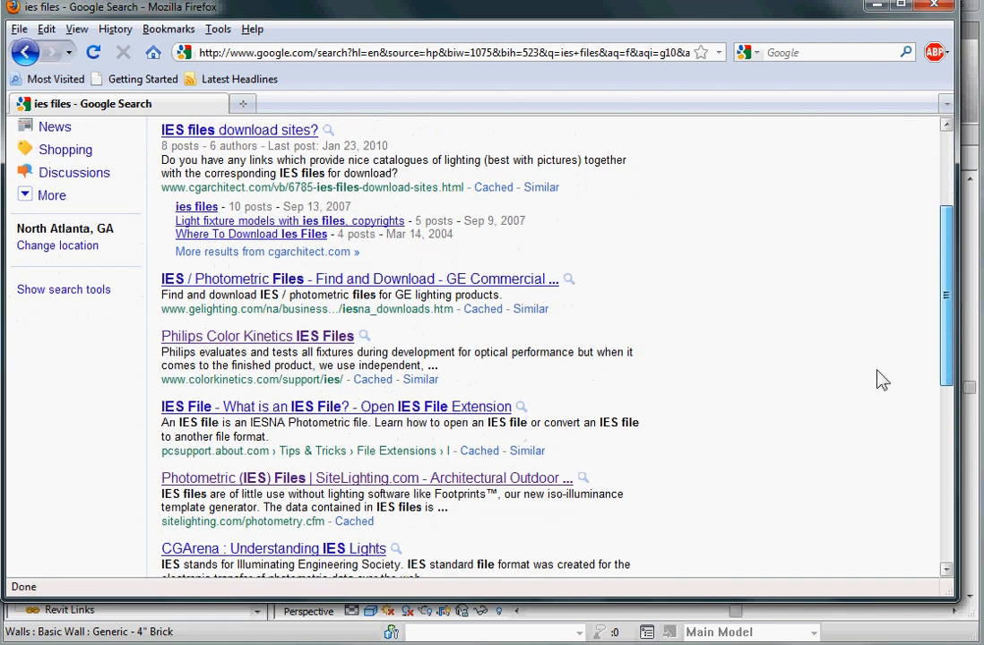
click(269, 479)
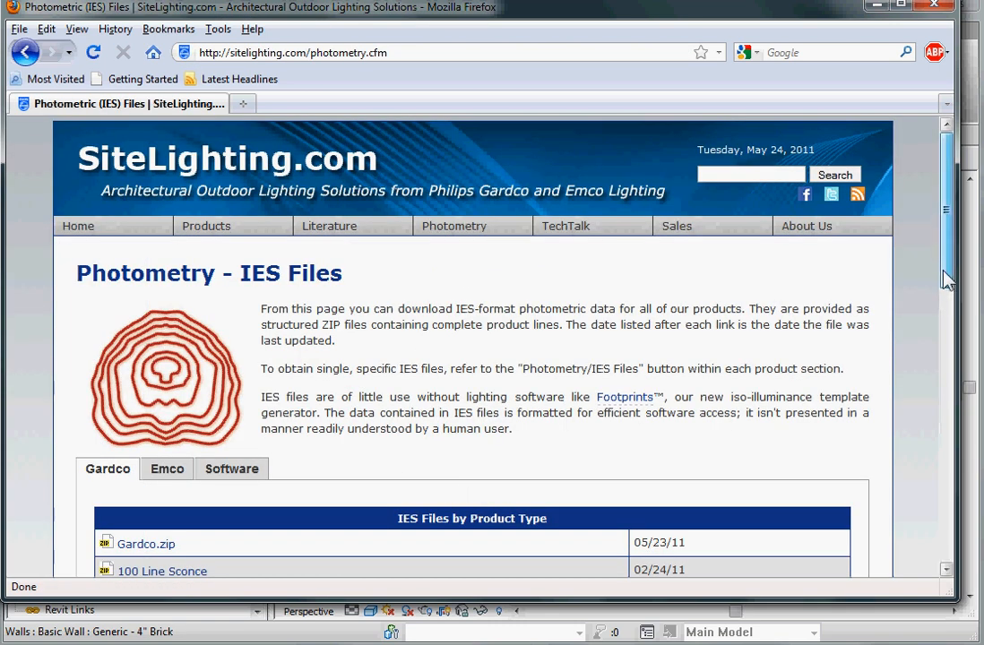
mouse_move(947, 279)
mouse_down()
mouse_move(949, 354)
mouse_move(948, 294)
mouse_up()
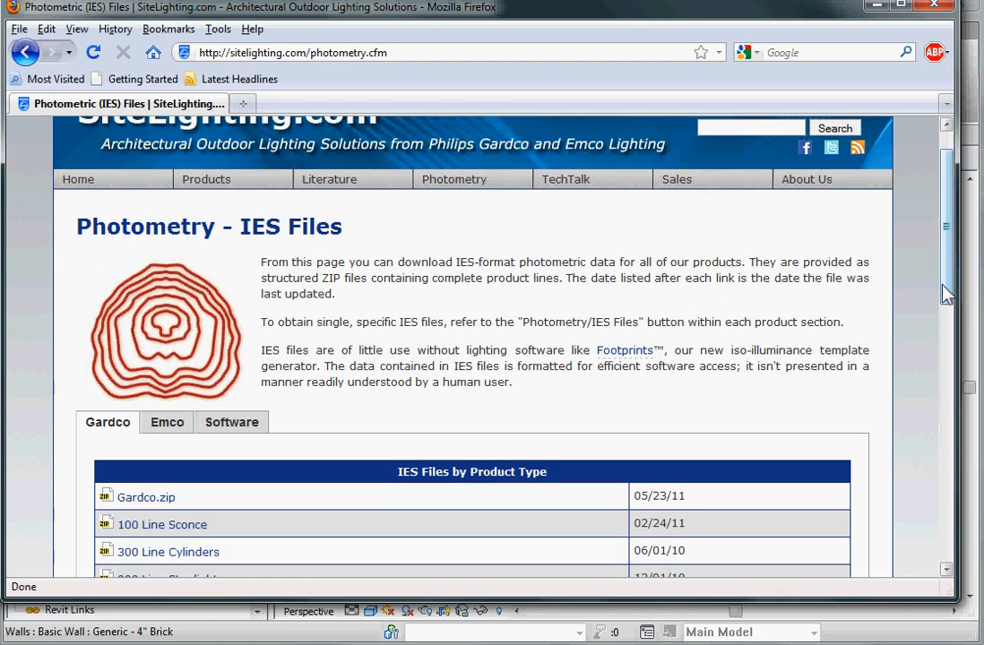
Look through the Gardco Bollards models in the SiteLighting.com product selector, and close the browser to return to Revit.
mouse_move(225, 184)
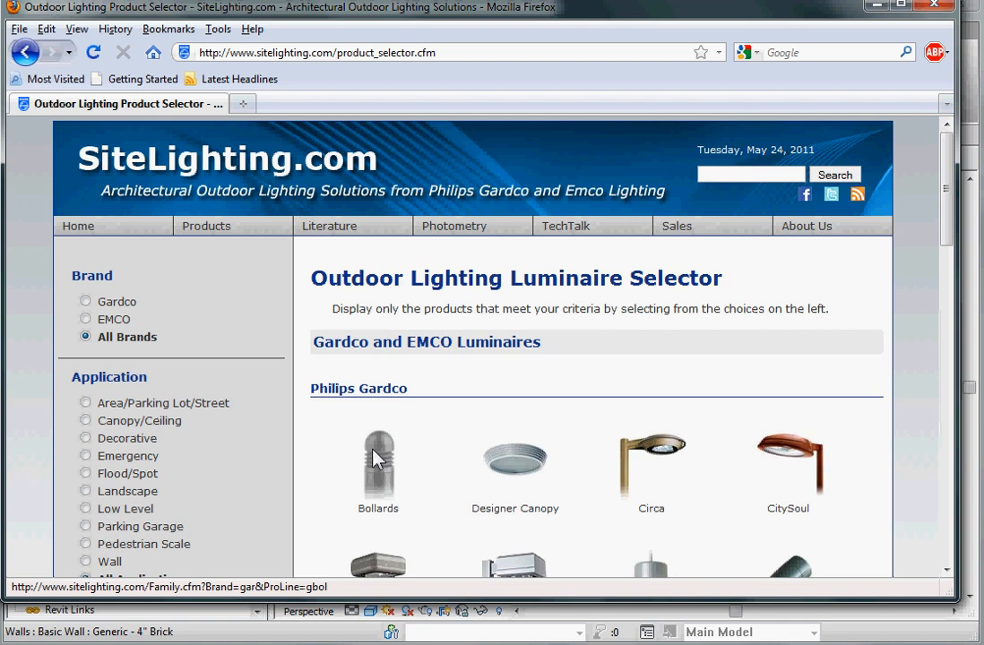
click(377, 459)
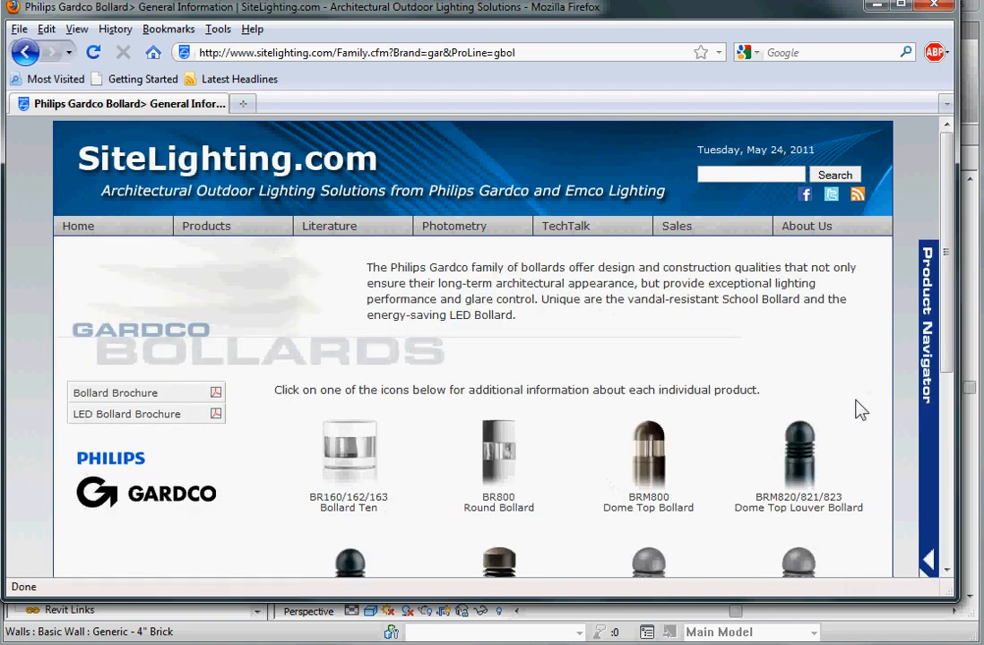
scroll(859, 411, down, 3)
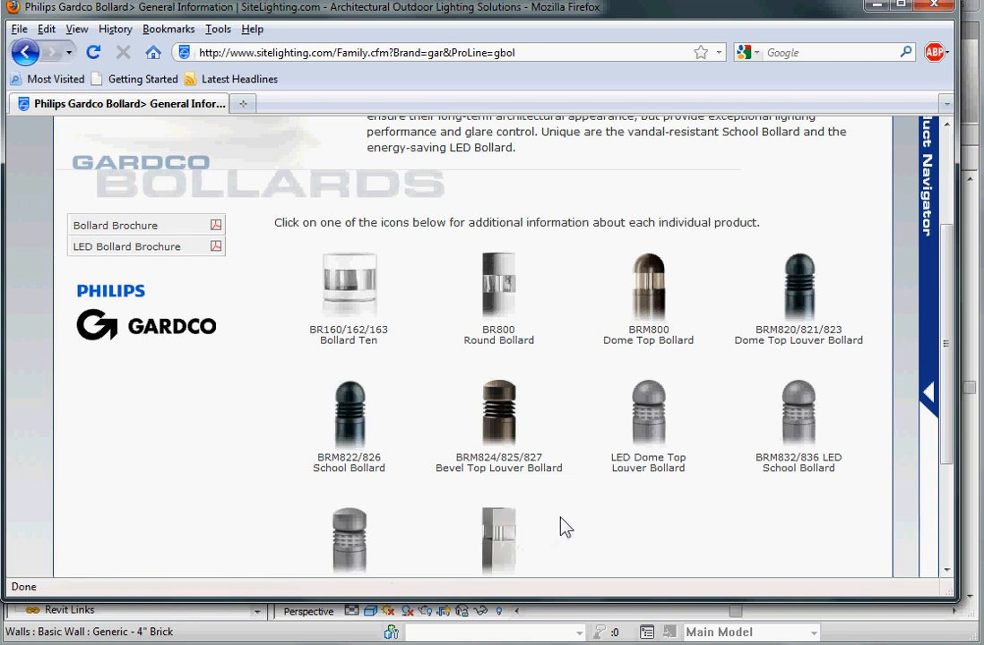
scroll(562, 527, down, 3)
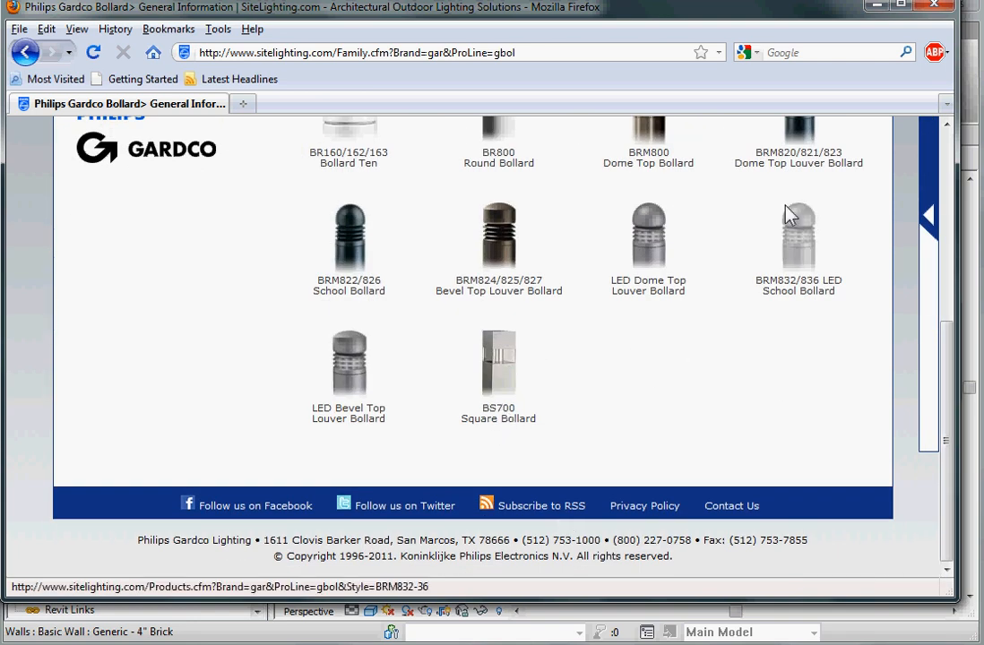
click(937, 8)
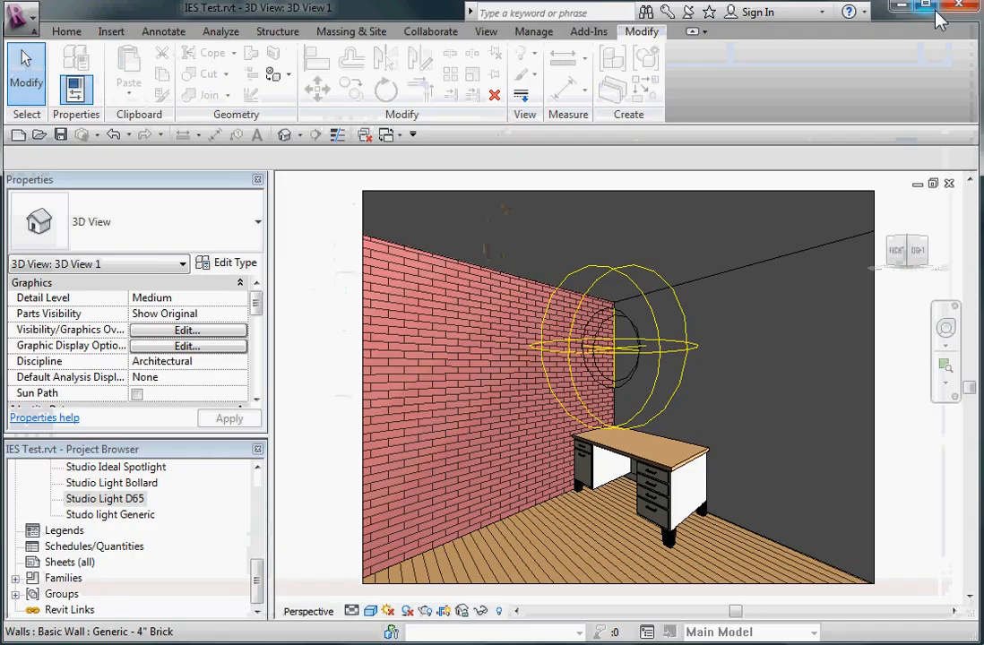
Switch to the {3D} view and open the Studio Light fixture's family for editing.
click(653, 360)
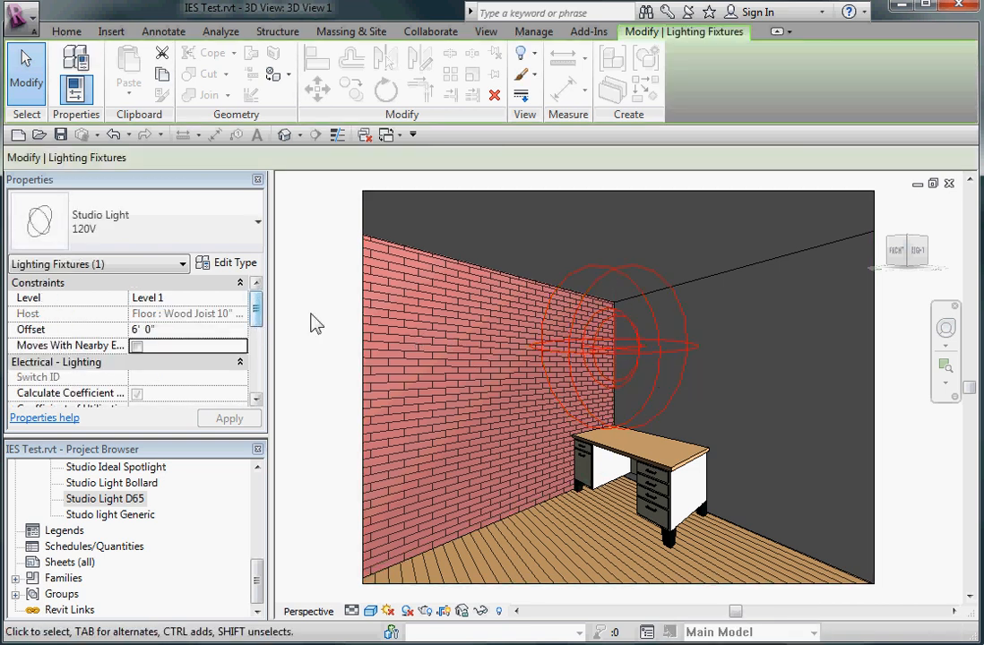
click(330, 439)
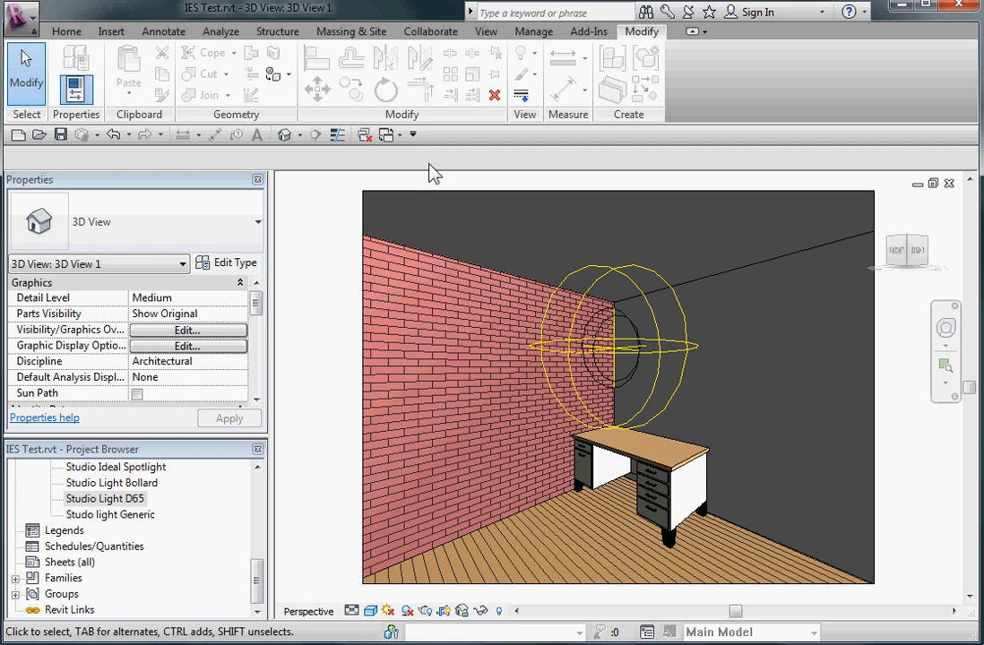
click(400, 135)
click(399, 157)
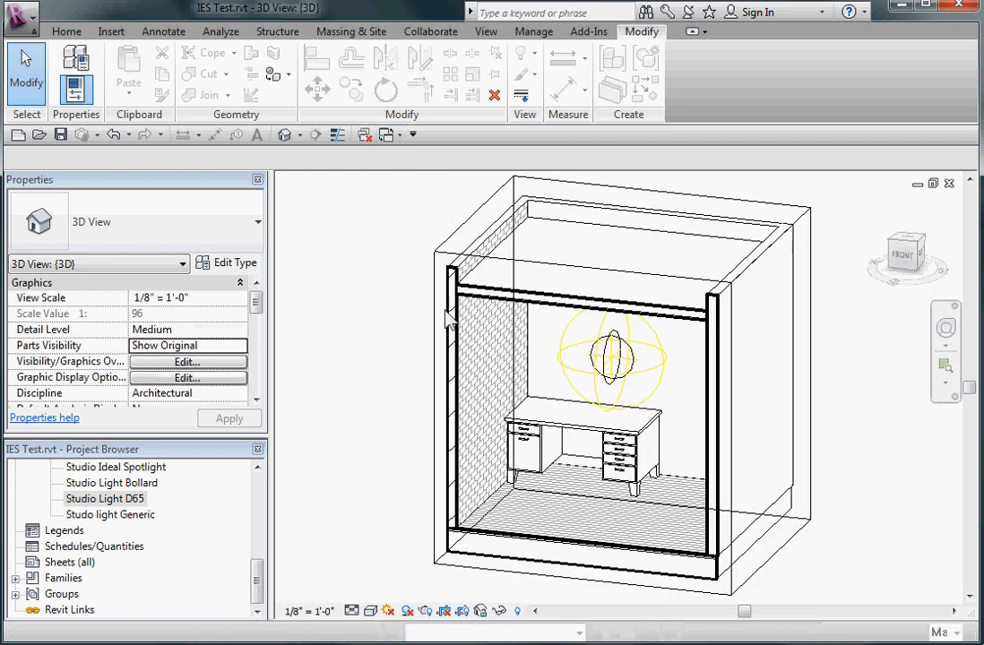
click(623, 363)
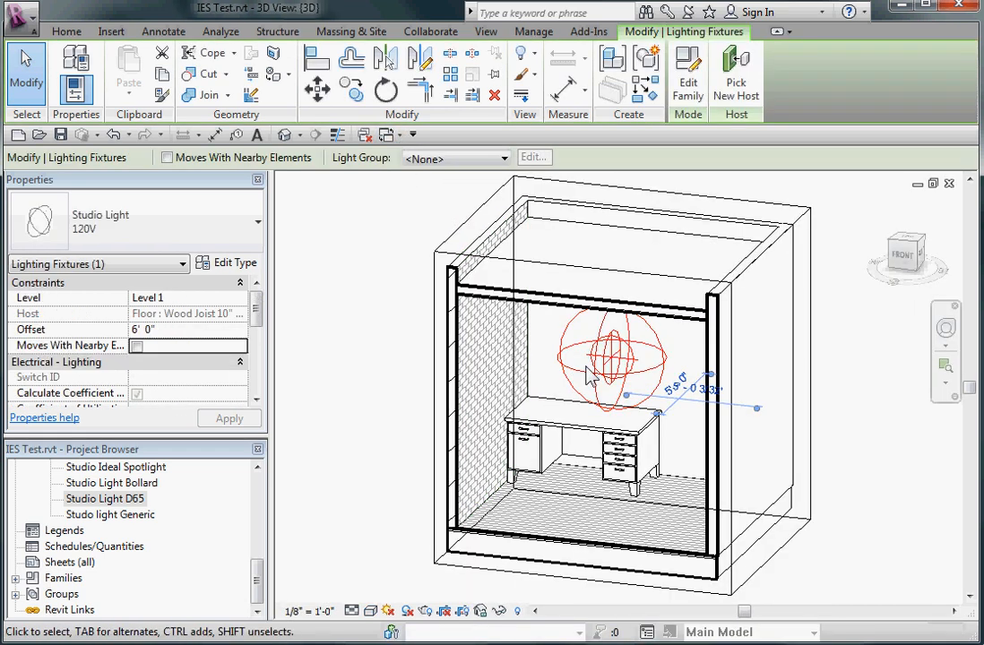
click(693, 93)
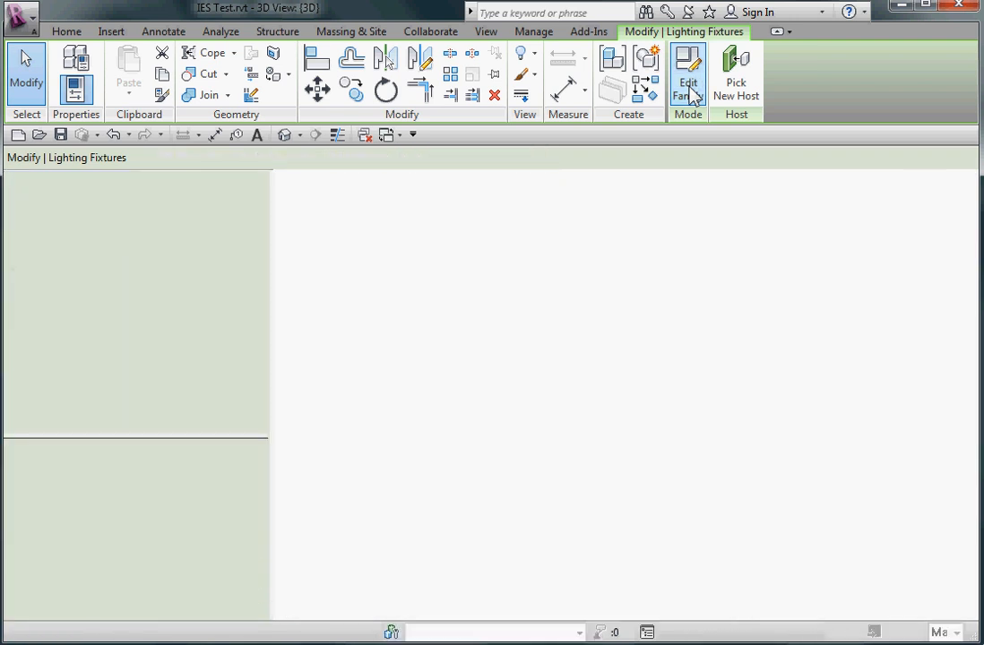
Review the family's light source definition, keeping the point shape with Photometric Web distribution.
click(656, 320)
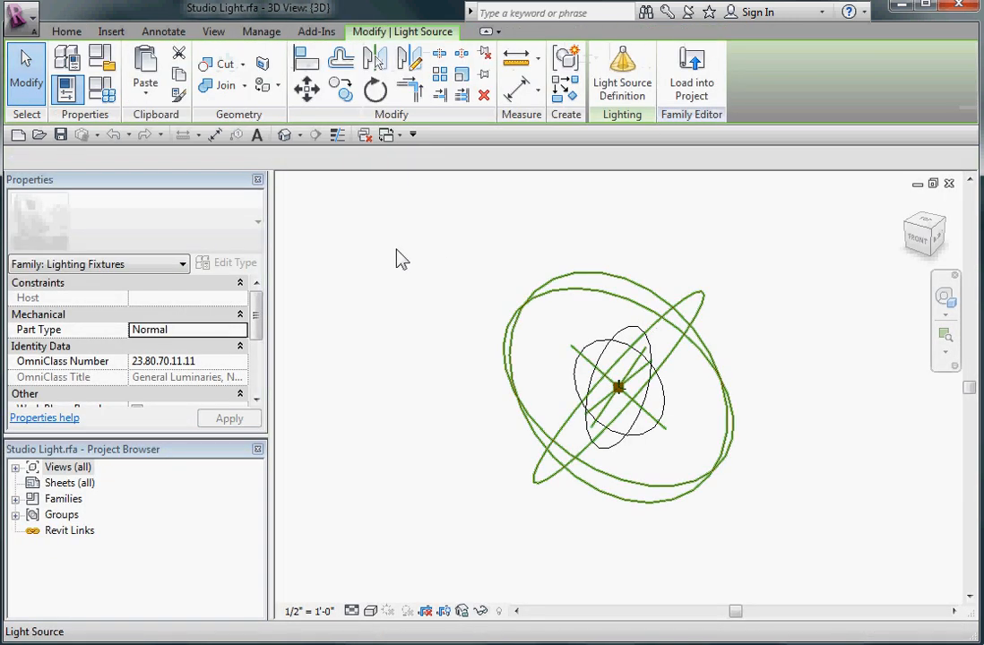
click(622, 72)
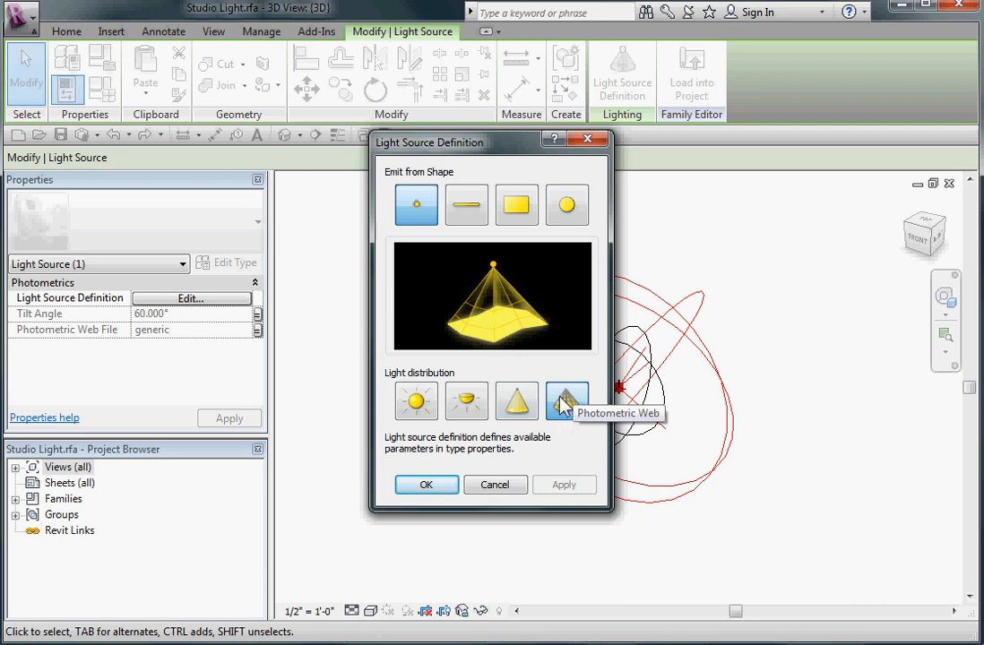
click(426, 486)
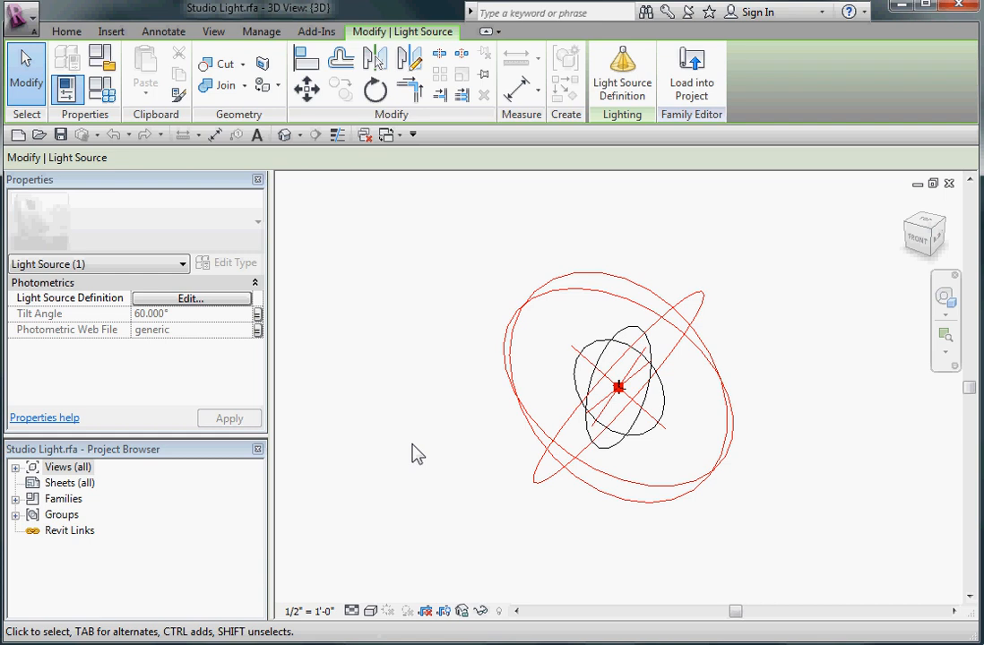
Examine the file selection for the 277V family type's Photometric Web File, cancel it and close the Studio Light family.
click(106, 101)
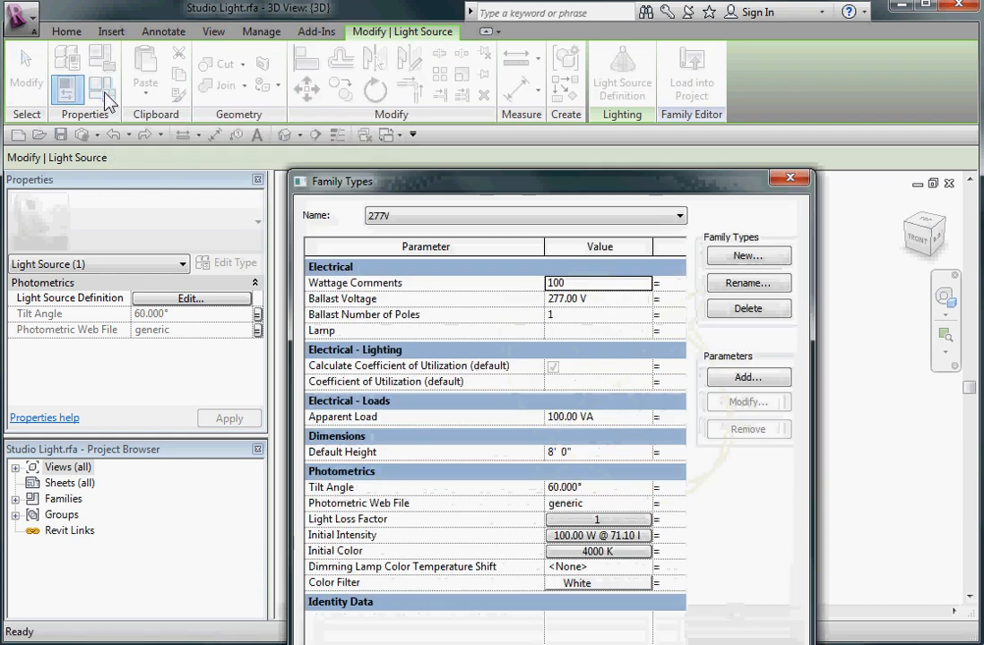
drag(558, 182, 567, 38)
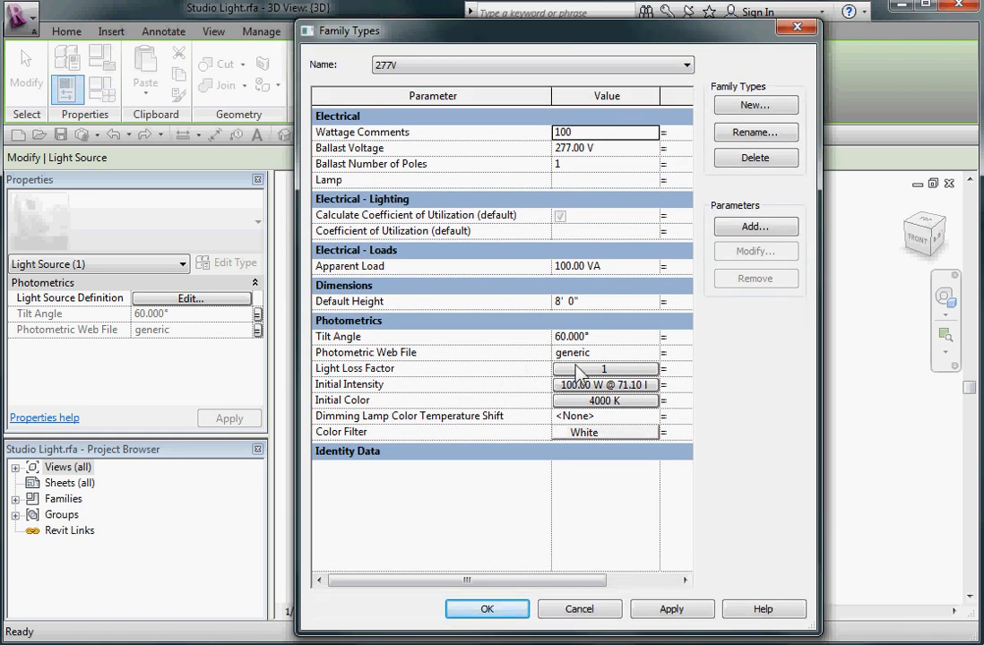
click(627, 352)
click(652, 352)
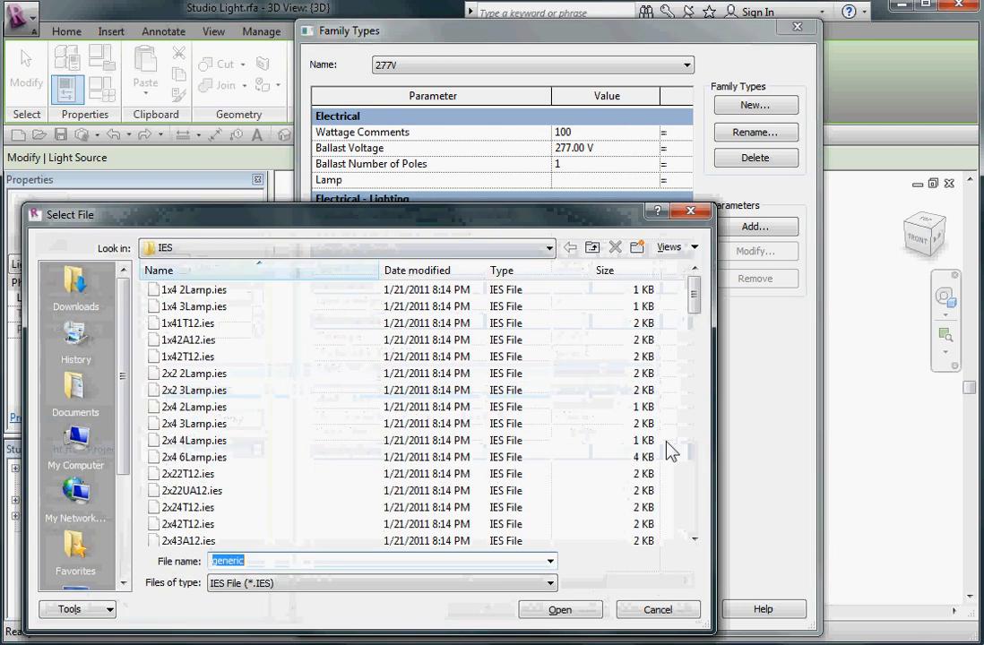
click(549, 248)
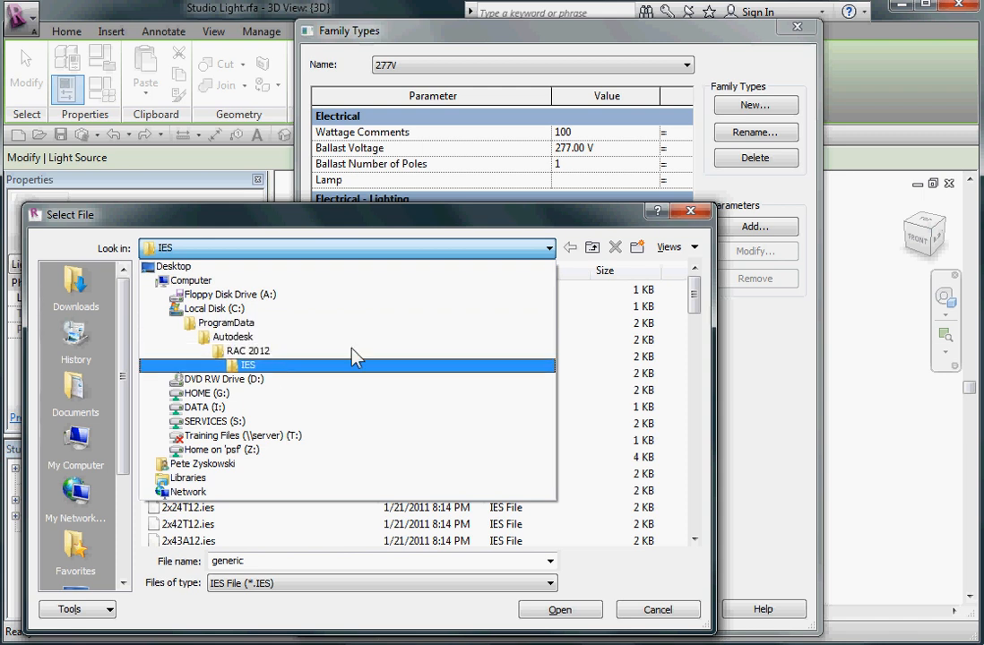
click(575, 240)
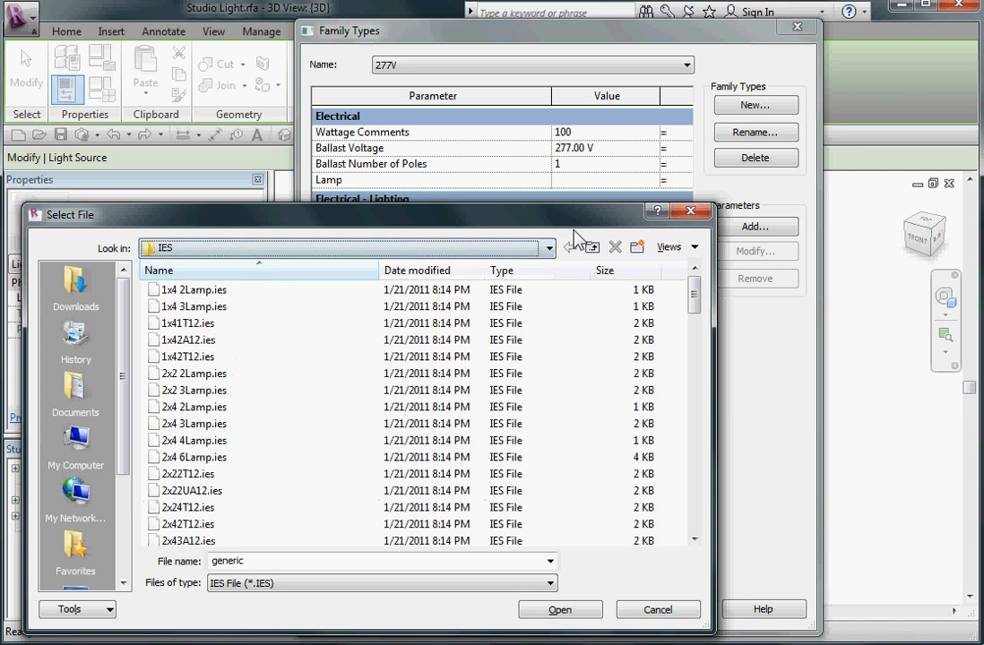
click(697, 213)
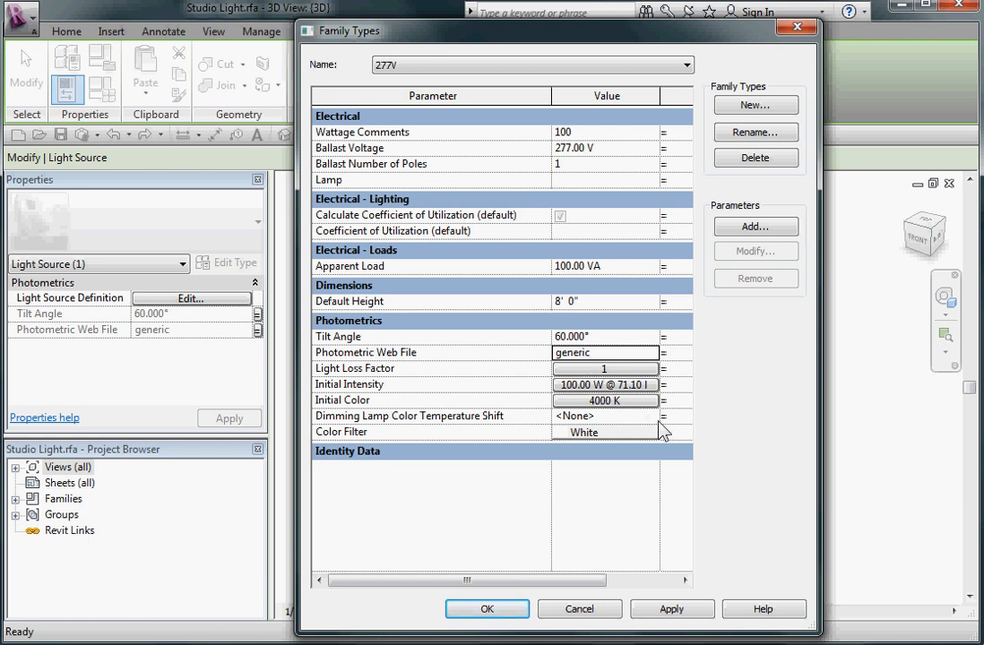
click(580, 609)
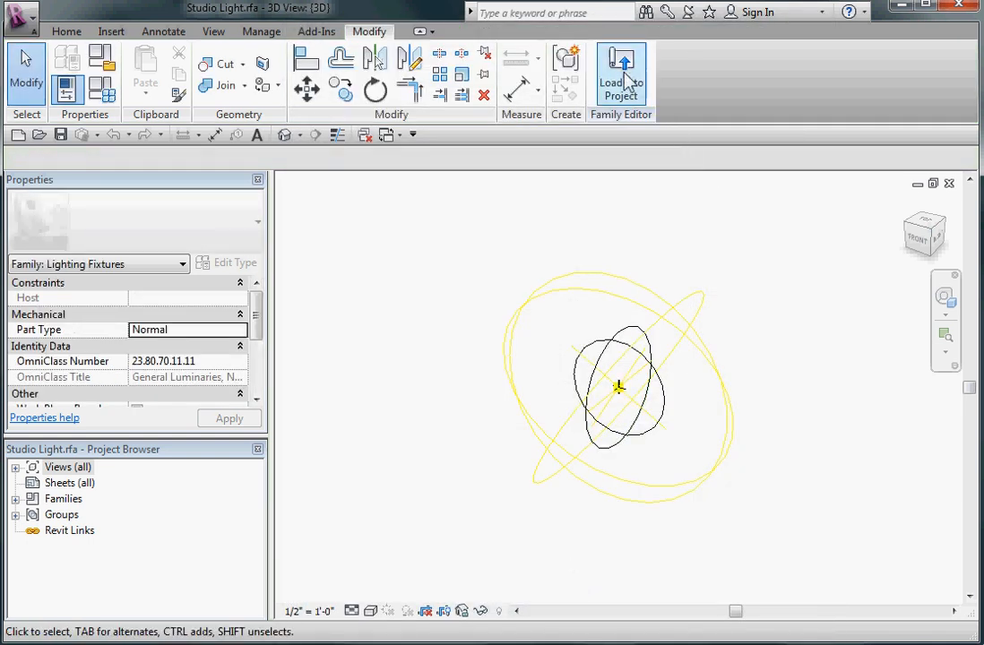
click(949, 182)
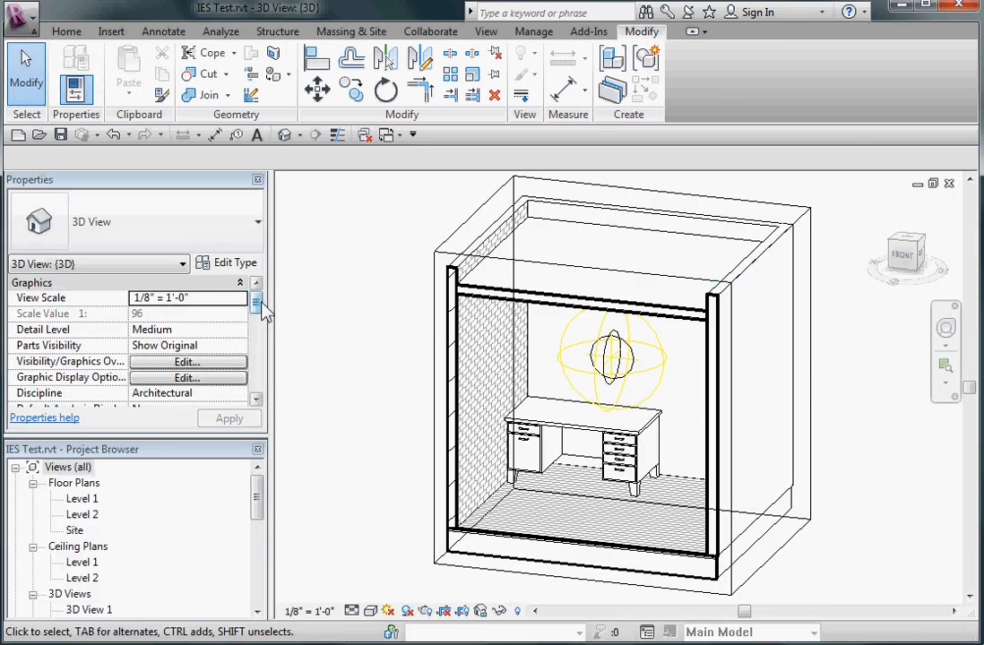
Open the type properties of the studio light in the project and view its Photometrics parameters.
click(599, 360)
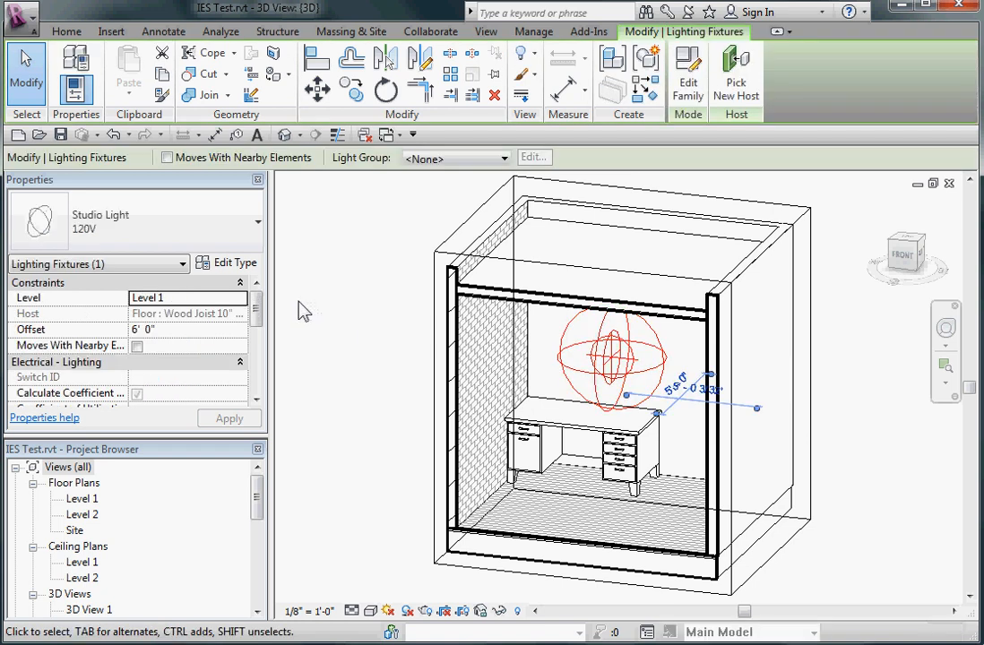
click(259, 264)
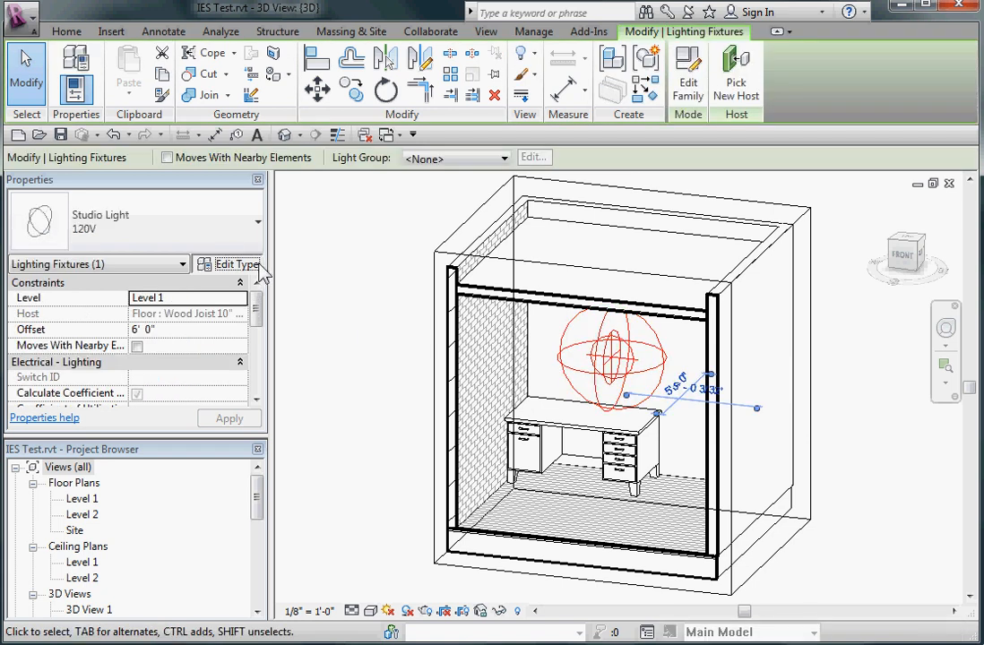
drag(462, 262, 463, 404)
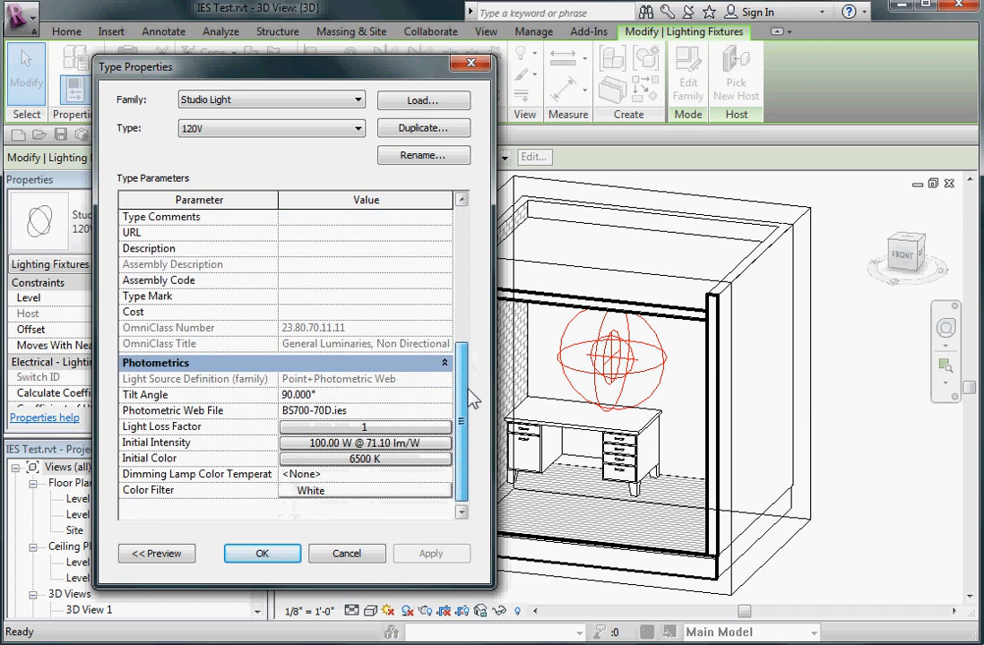
Browse Downloads > Bollards > 8-inch Square for the Photometric Web File, cancel the file selection and type properties, and deselect the light.
click(305, 412)
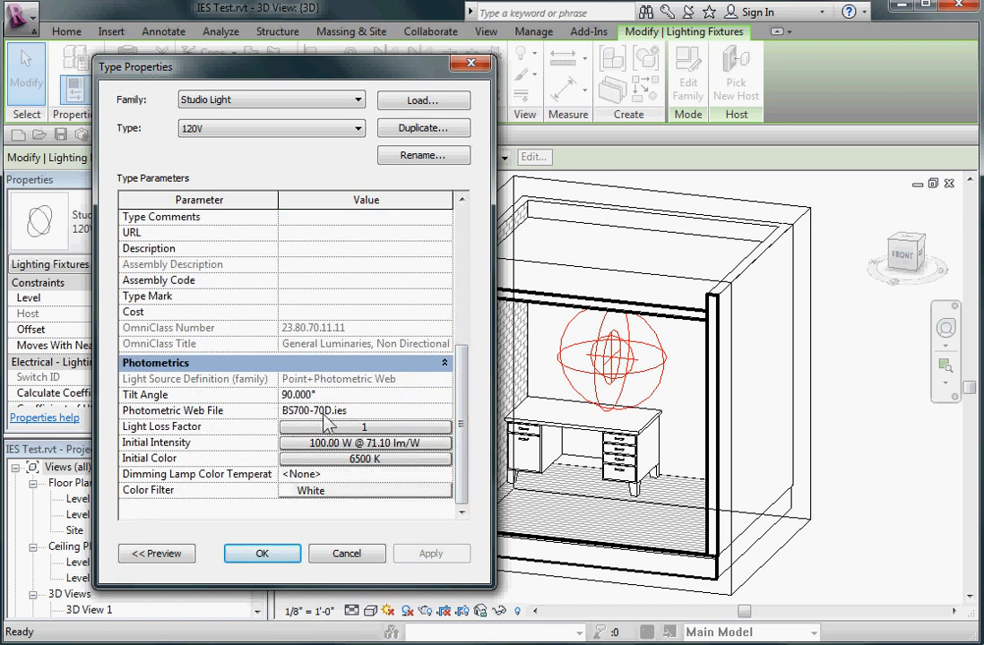
click(450, 417)
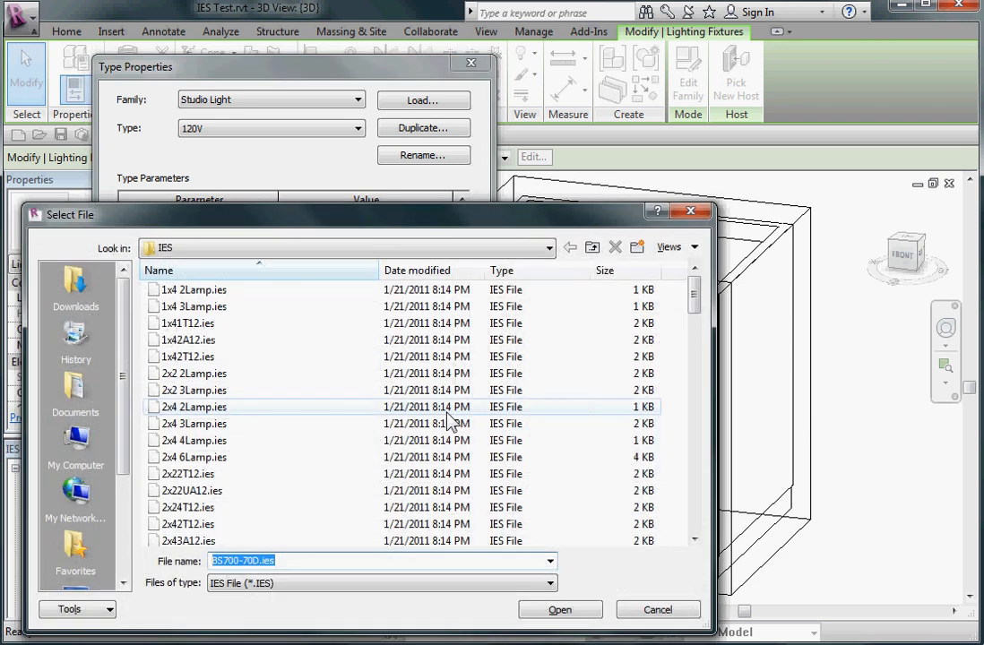
click(90, 287)
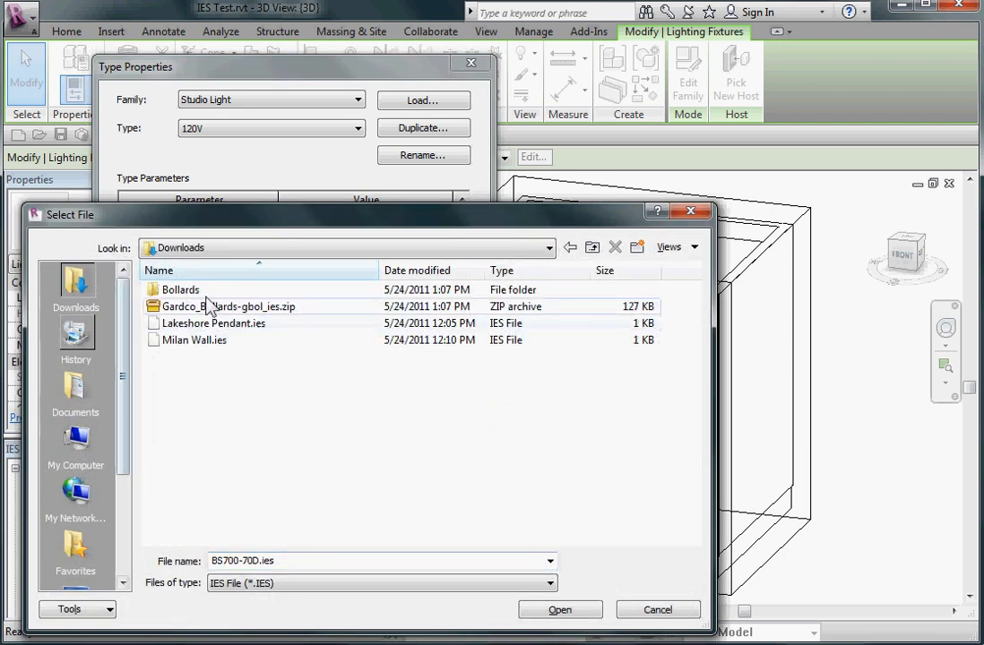
click(171, 290)
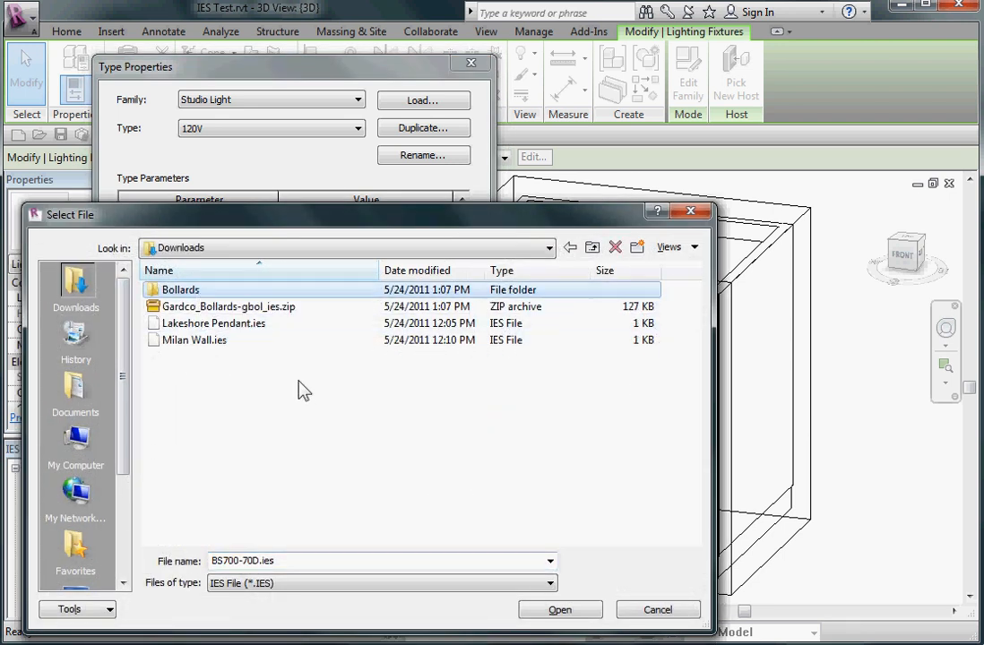
double_click(174, 293)
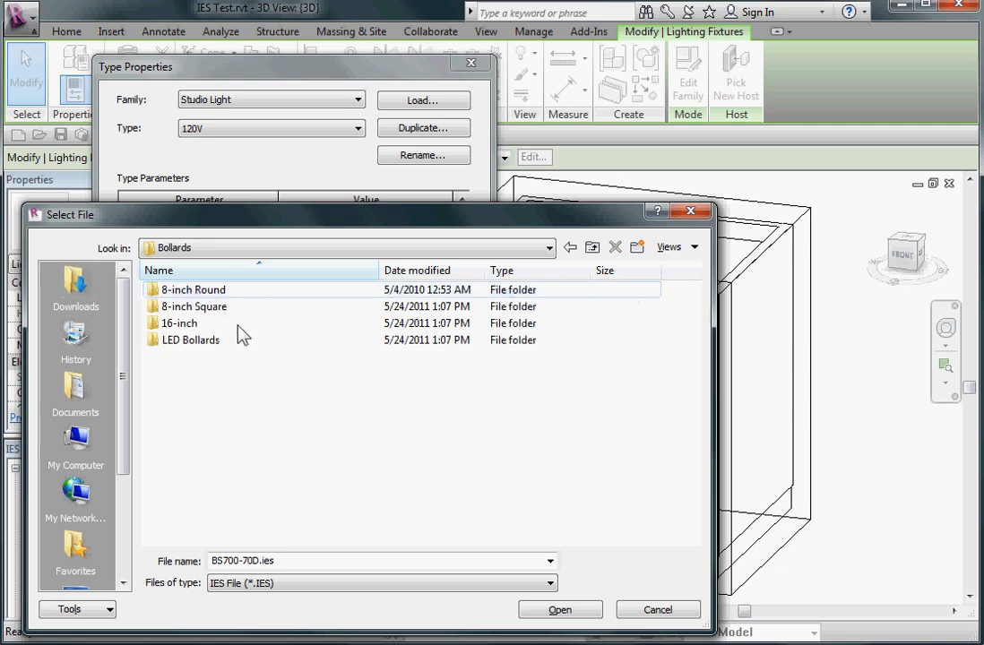
double_click(194, 307)
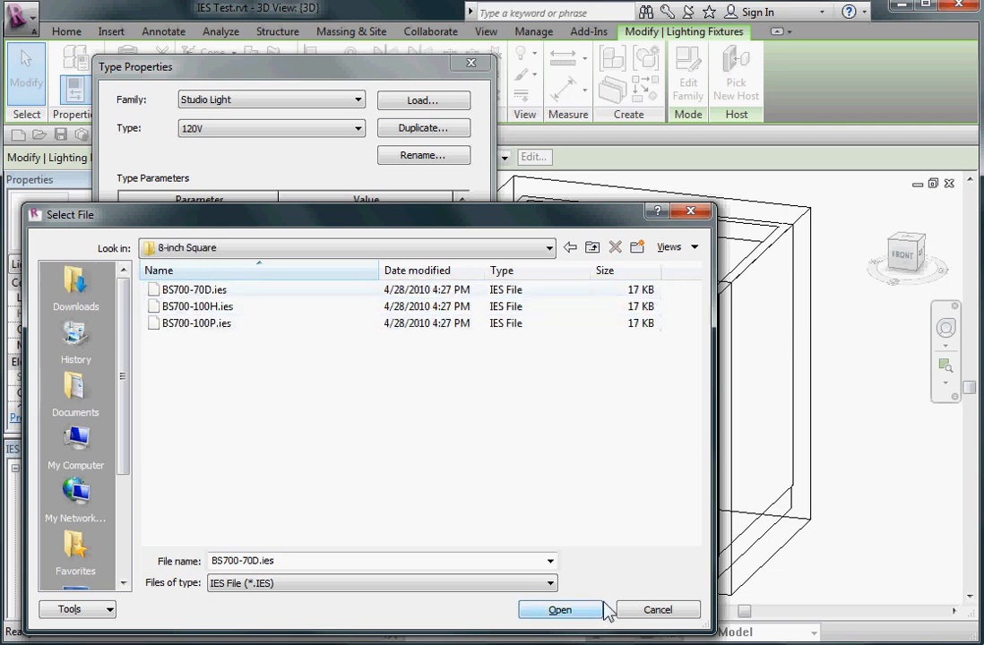
click(649, 613)
click(349, 554)
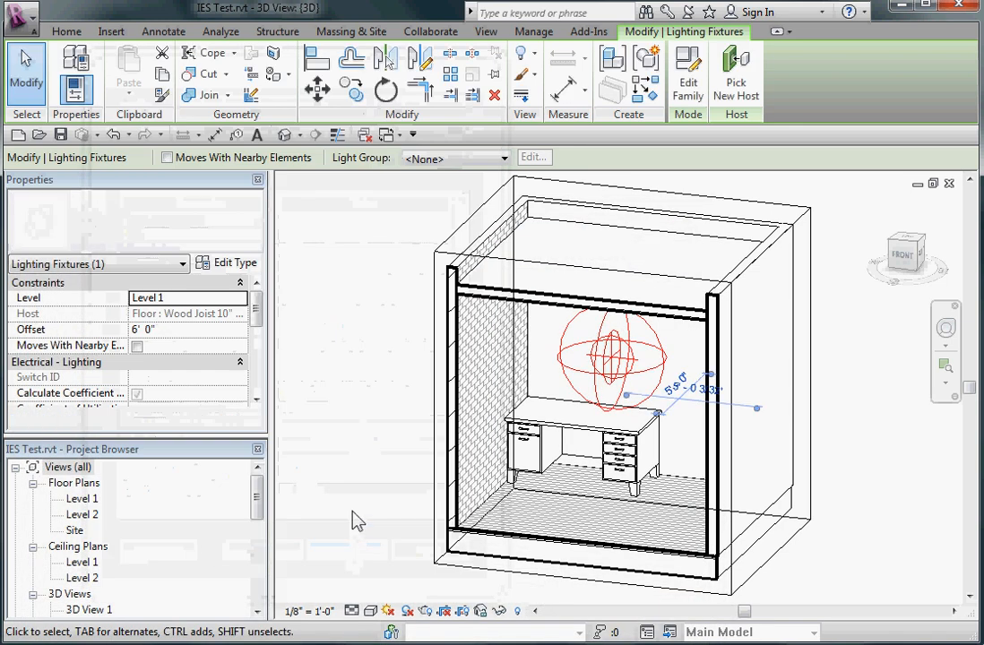
click(348, 487)
View the saved renderings Studio Ideal Spotlight and Studio Light Bollard, and close the bollard rendering.
drag(260, 499, 257, 567)
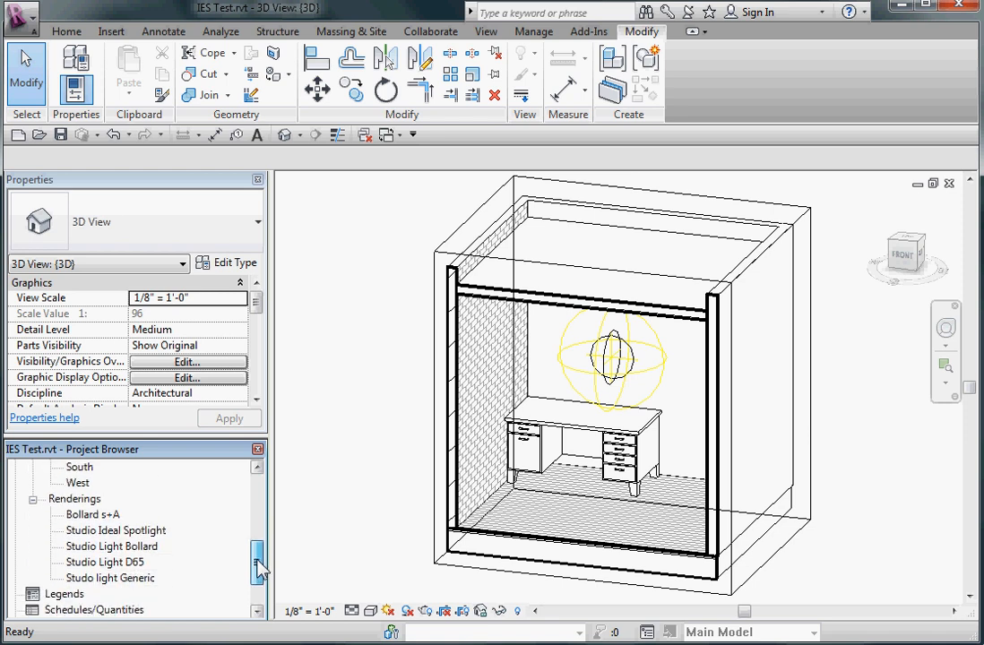
double_click(152, 532)
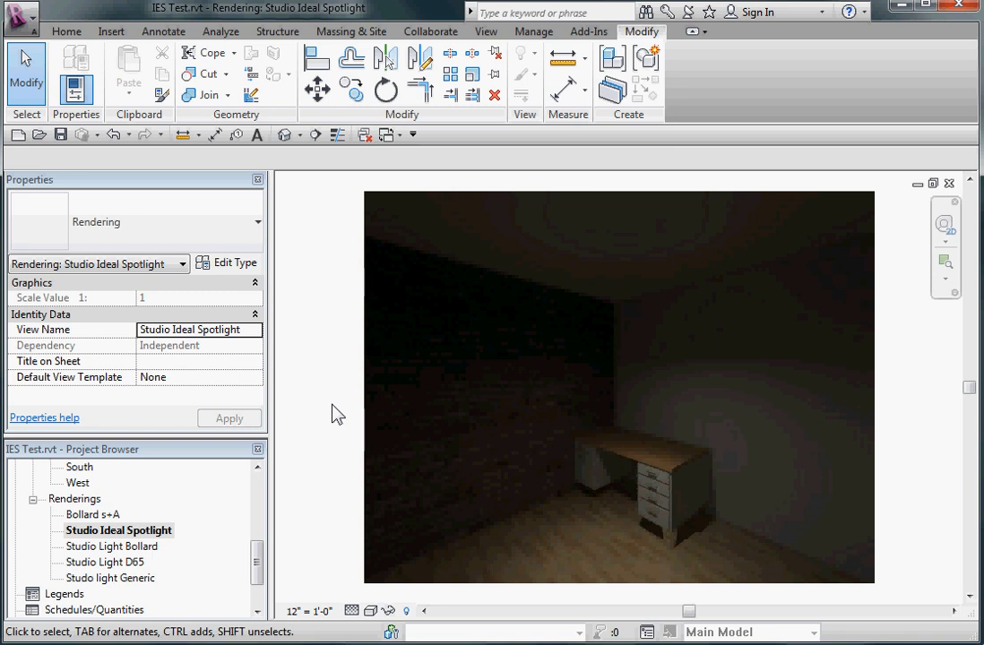
double_click(134, 547)
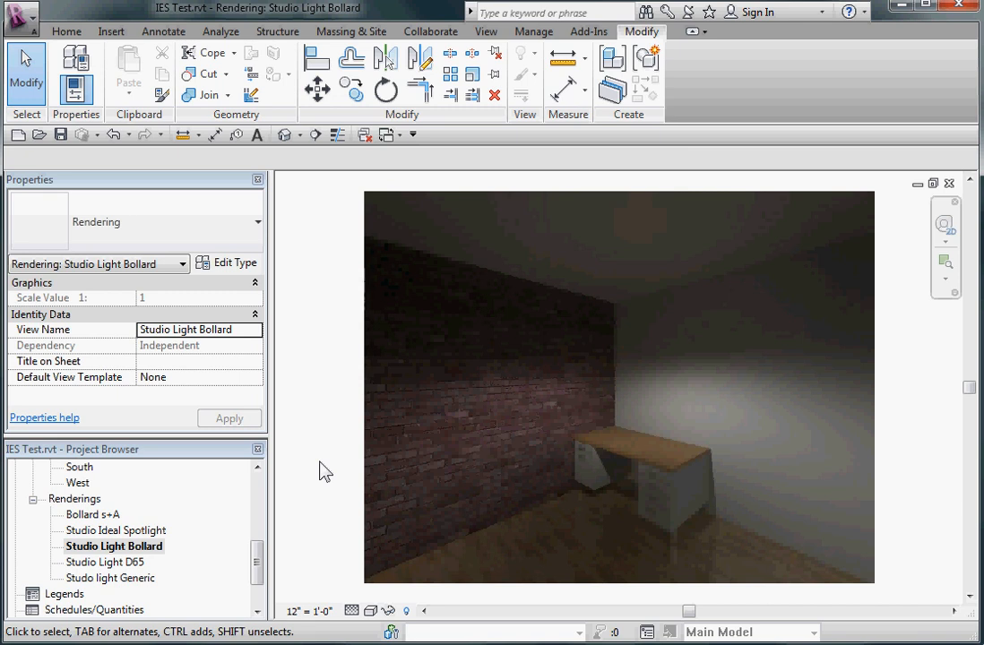
click(950, 184)
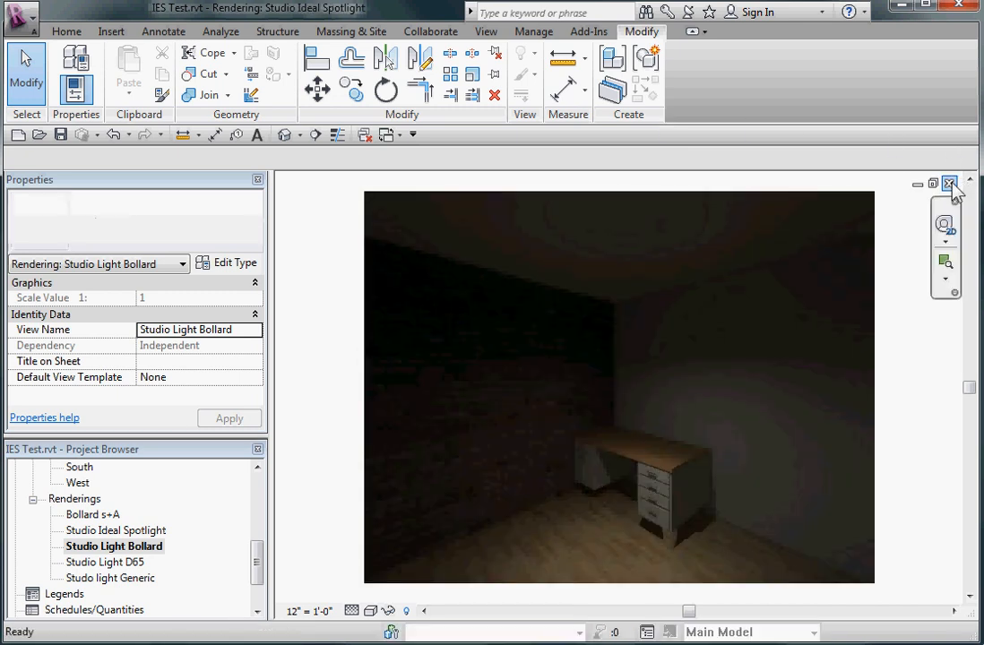
Close the open rendering and view the Photometrics type parameters of the studio light in the {3D} view.
click(950, 184)
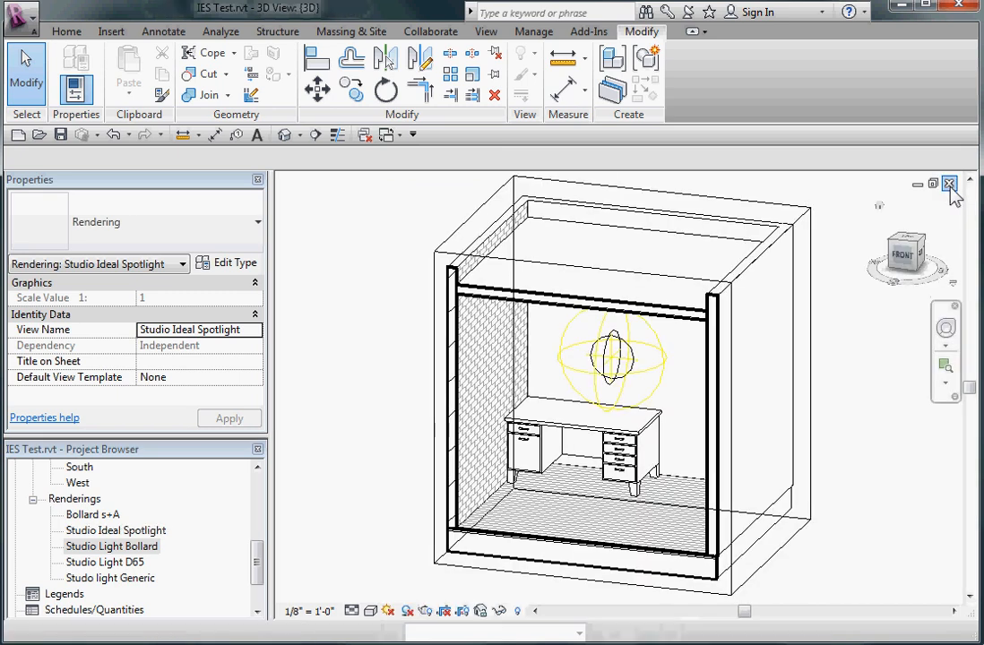
click(626, 392)
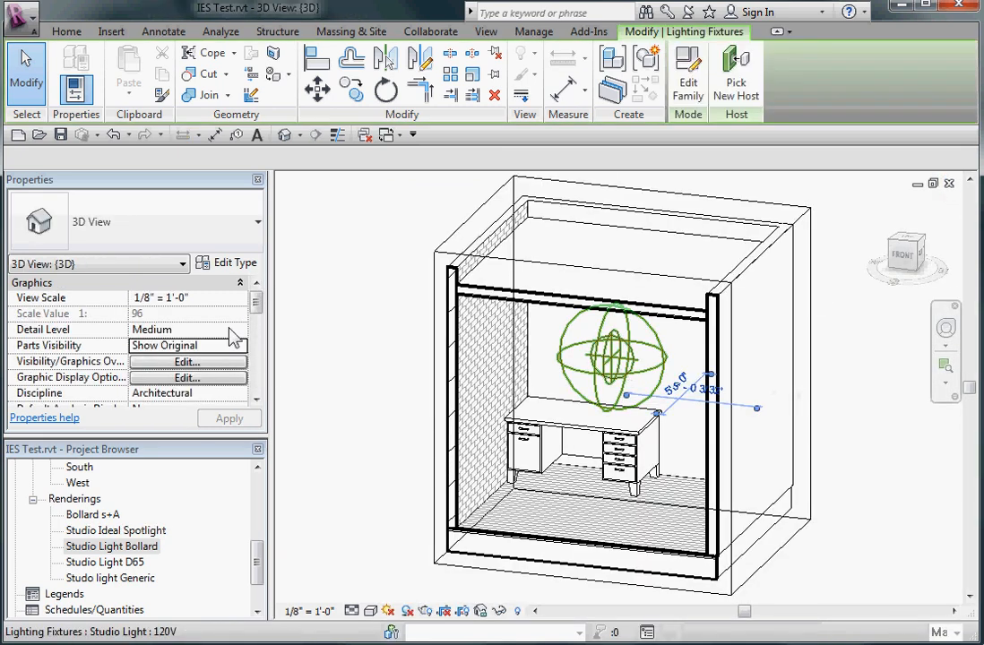
click(237, 262)
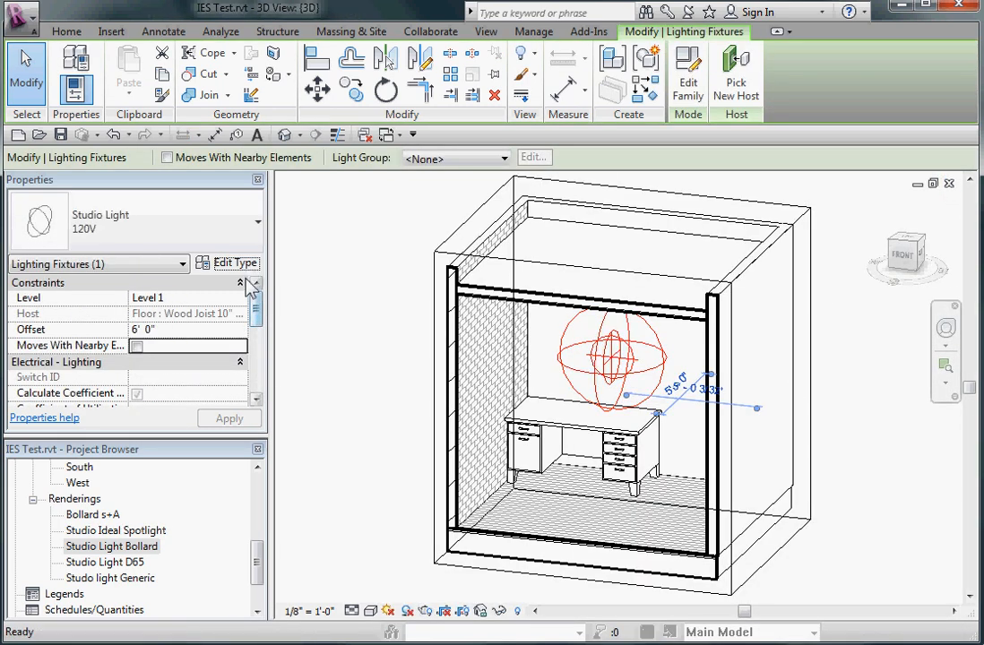
scroll(465, 332, down, 6)
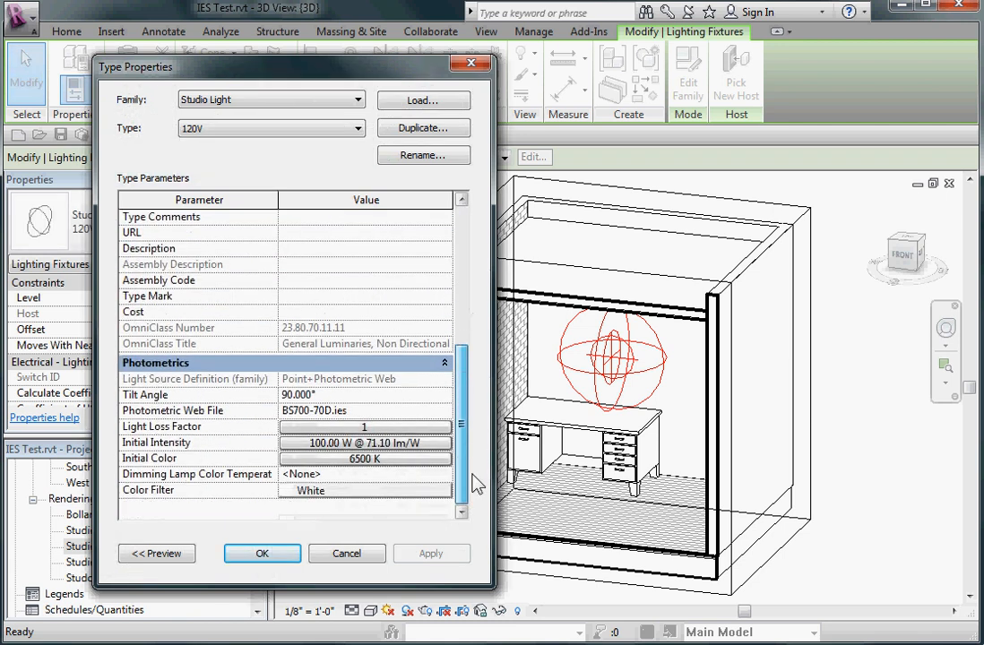
Set the 120V type's Light Loss Factor method to Simple, review its Initial Intensity settings, and accept the type properties.
click(336, 429)
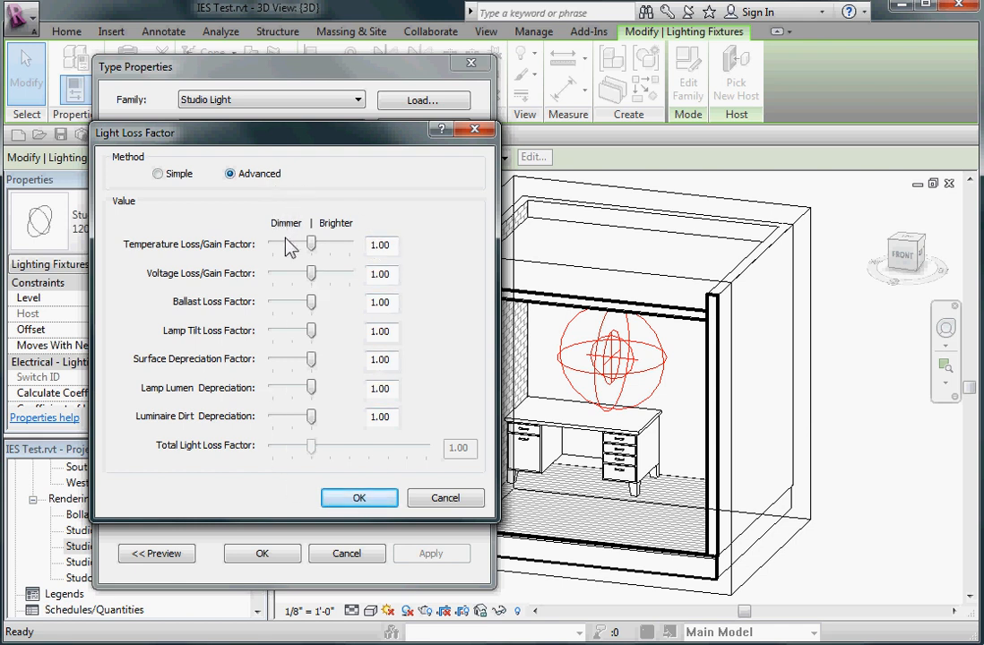
click(158, 174)
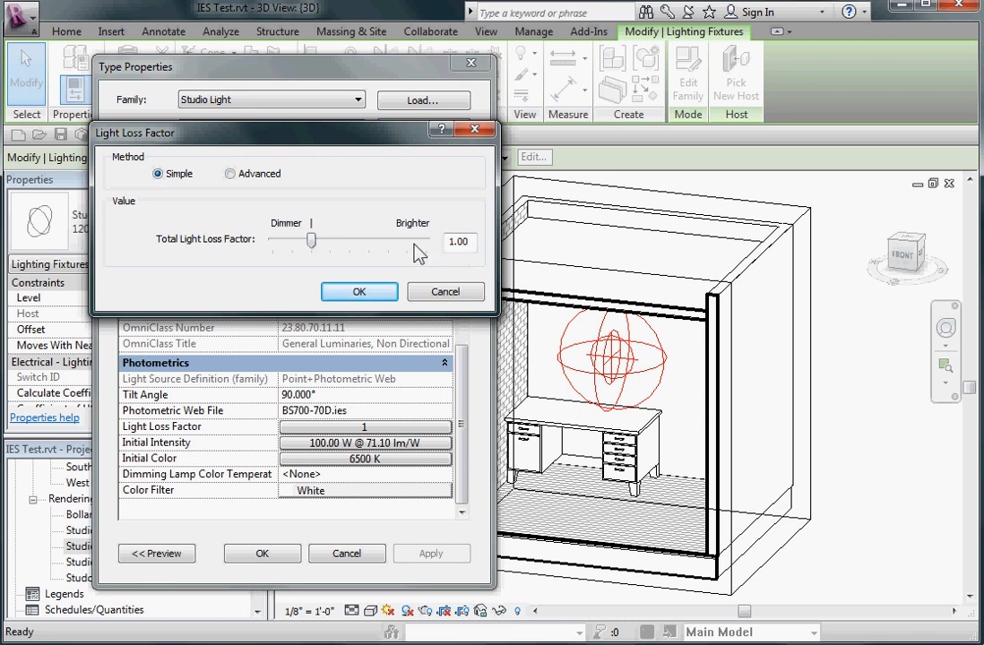
click(372, 293)
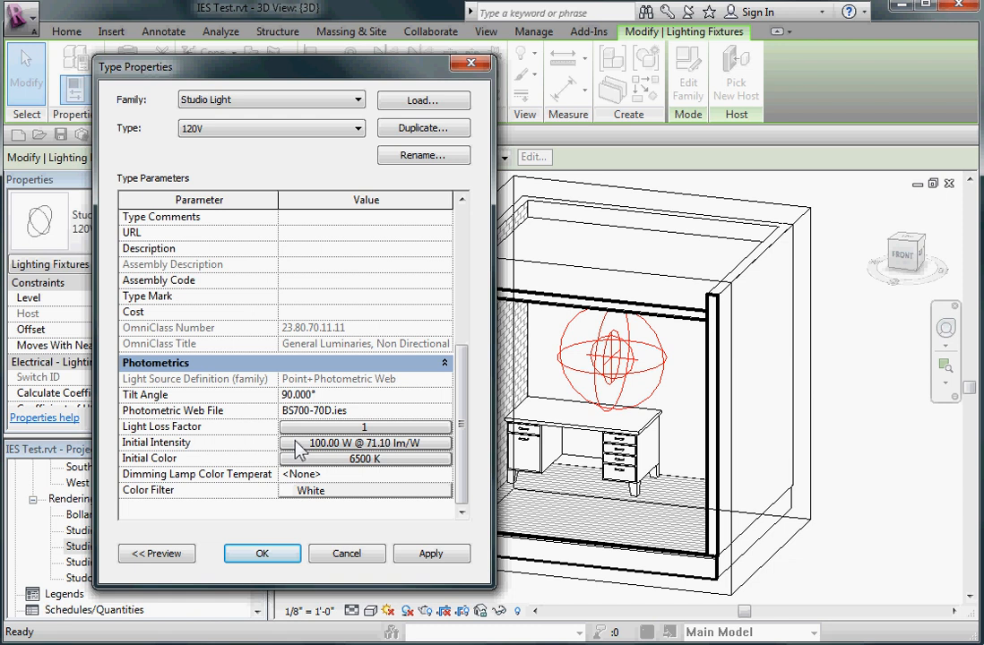
click(298, 445)
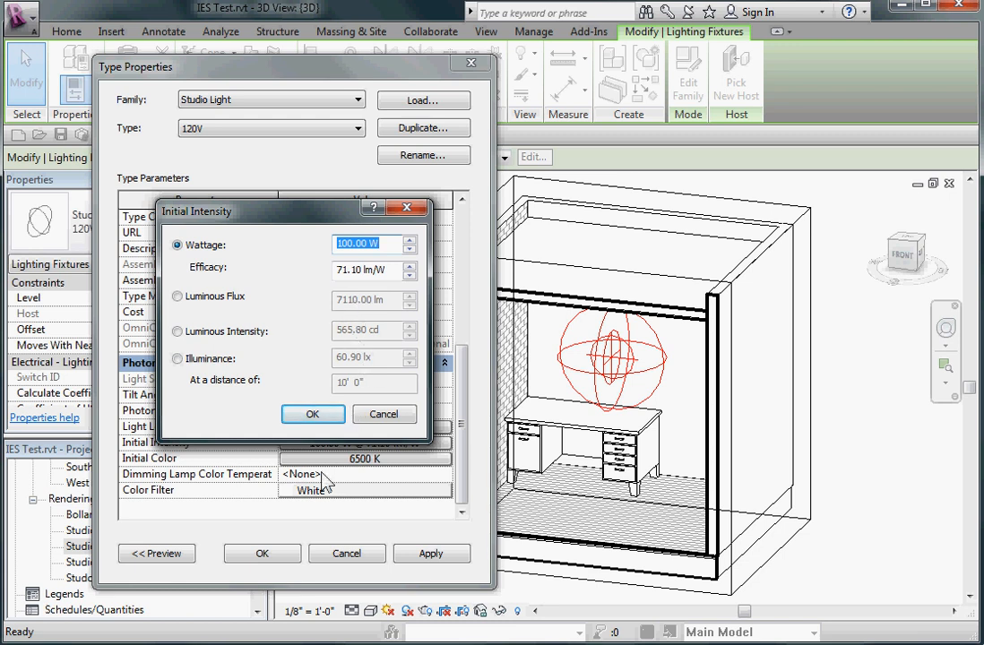
click(315, 415)
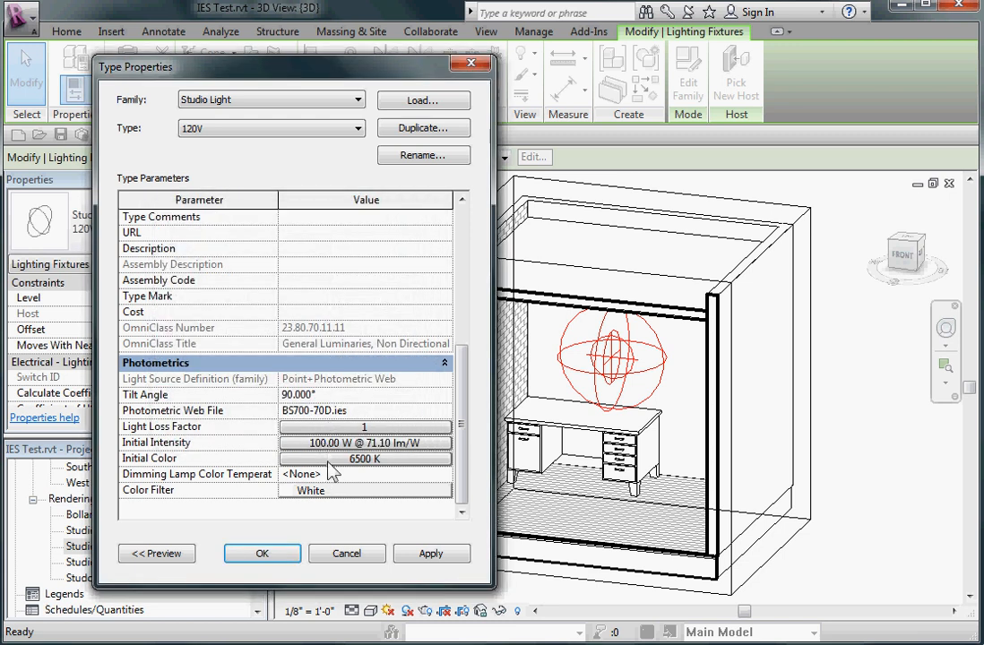
click(288, 555)
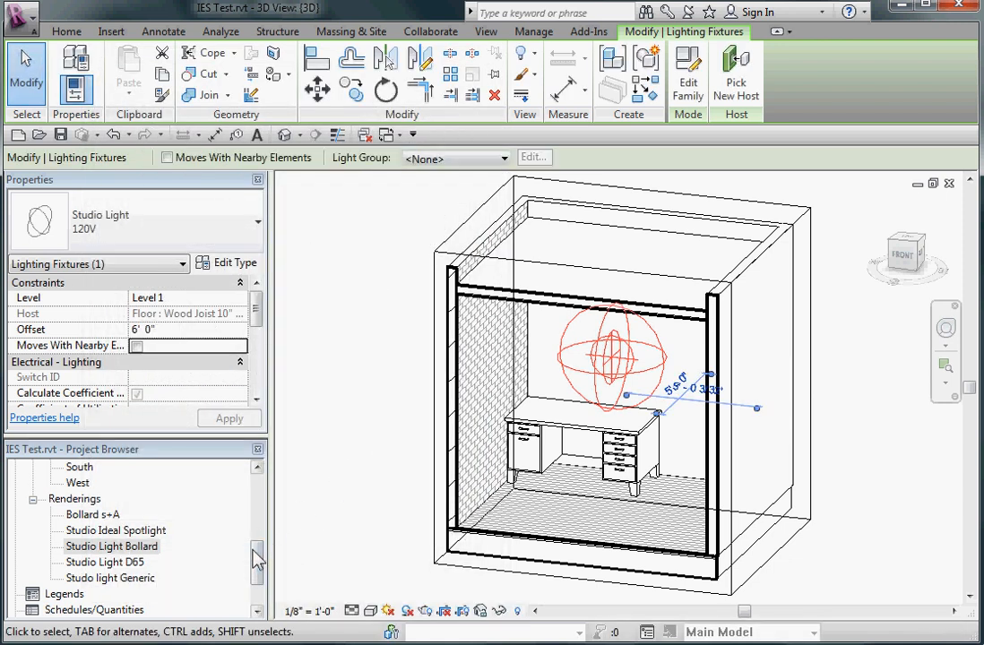
Open 3D View 1, compare the saved renderings Studio Light Bollard and Bollard s+A, and close both renderings.
drag(258, 568, 259, 542)
double_click(96, 484)
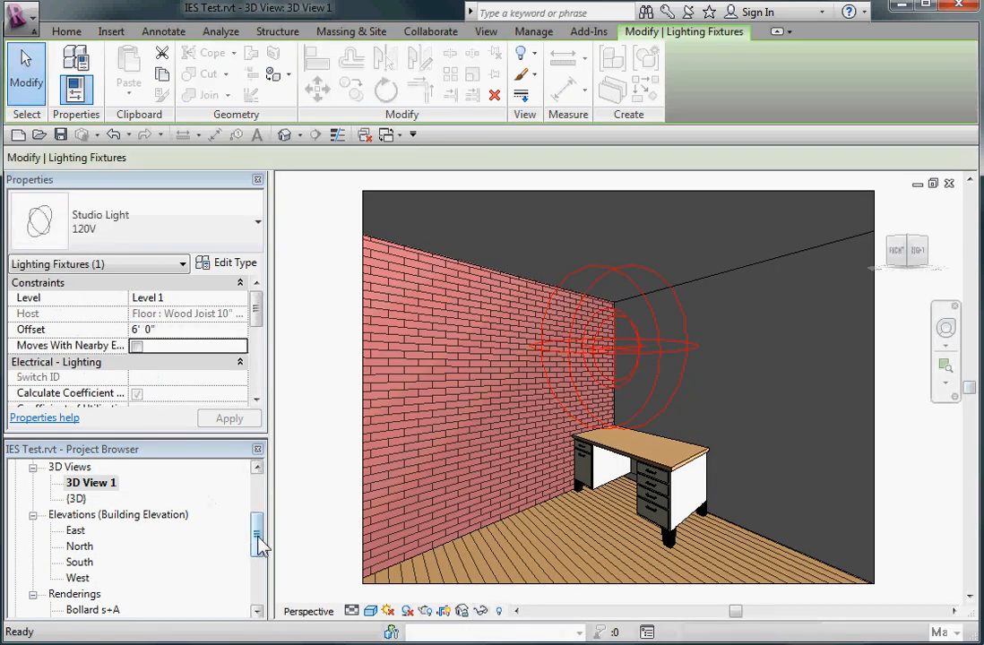
drag(257, 541, 259, 577)
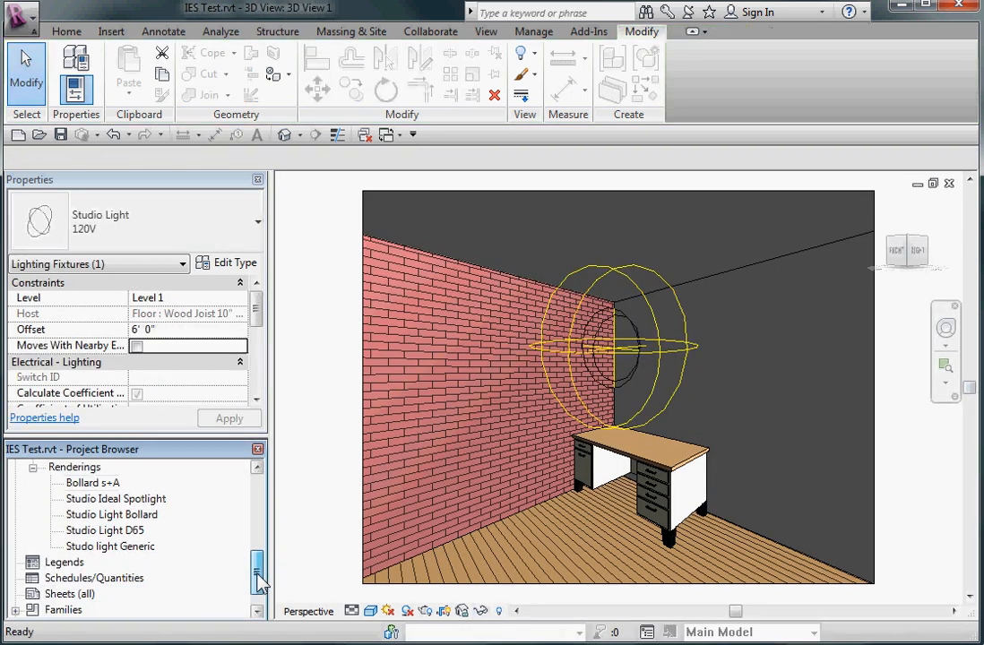
click(117, 517)
double_click(117, 517)
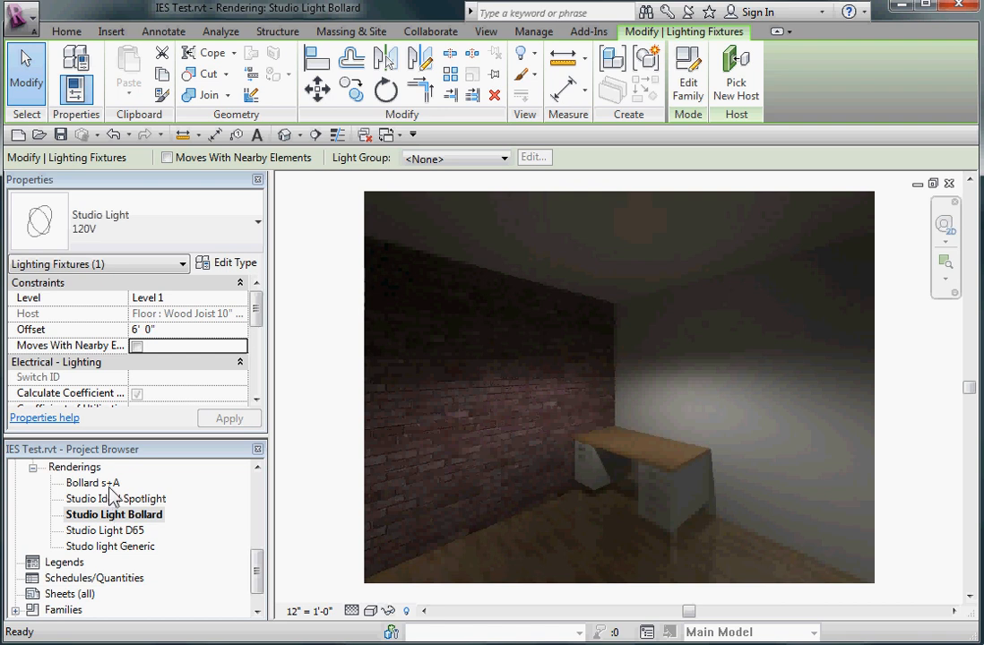
double_click(99, 484)
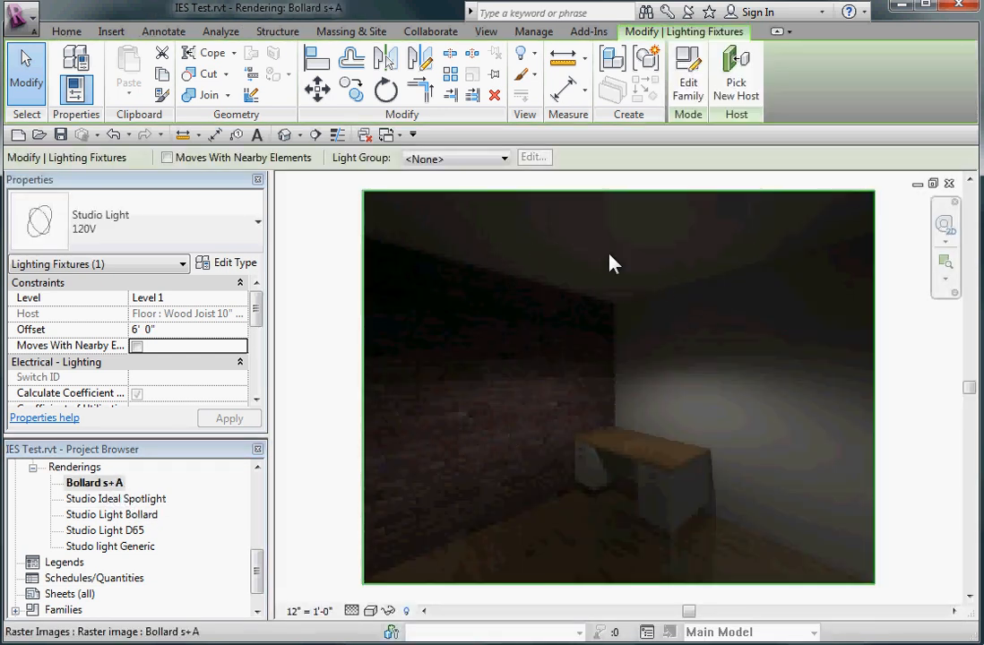
click(949, 184)
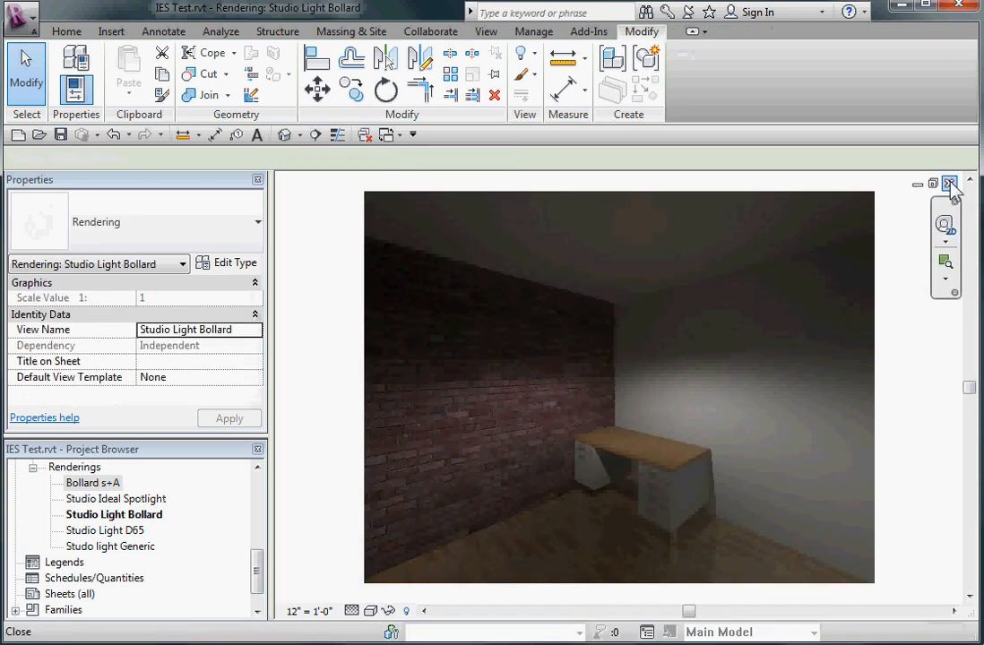
click(950, 184)
Examine the lighting scheme options in the rendering settings of 3D View 1 and display its existing rendering.
click(425, 613)
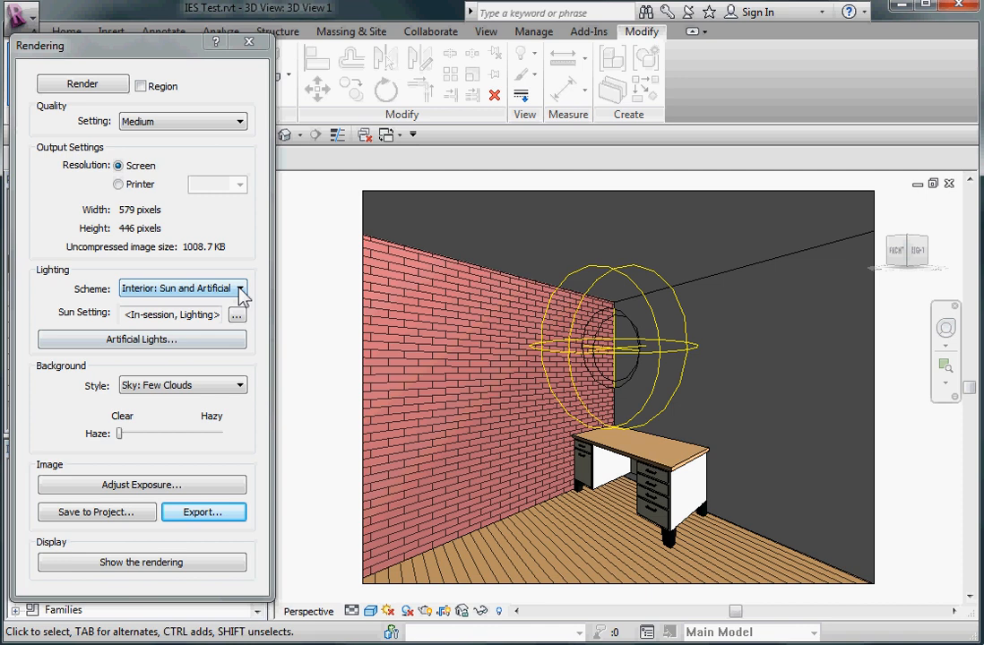
click(240, 288)
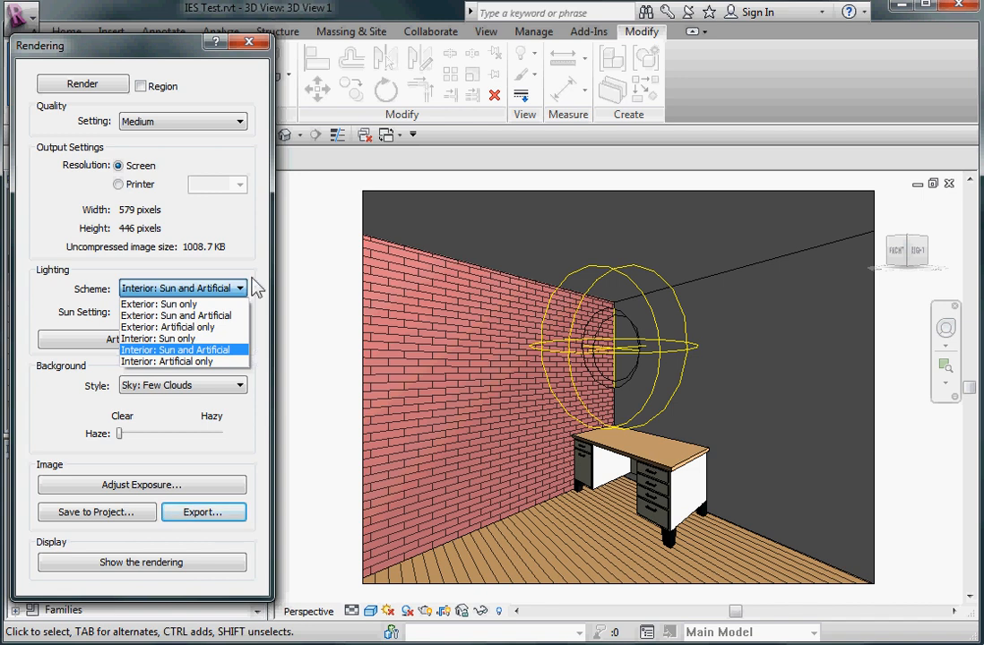
click(267, 253)
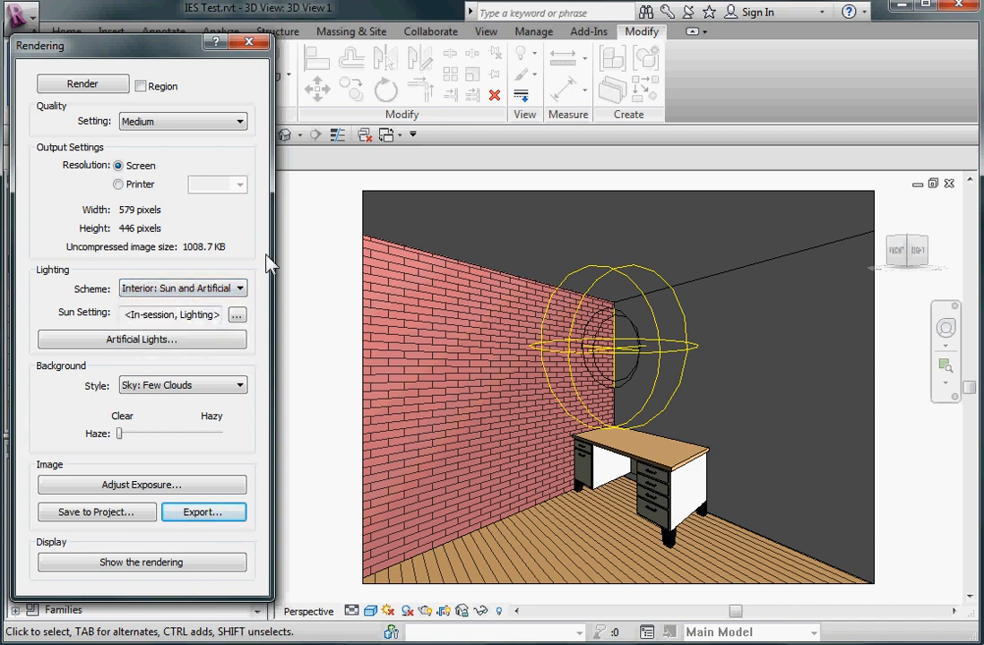
click(204, 564)
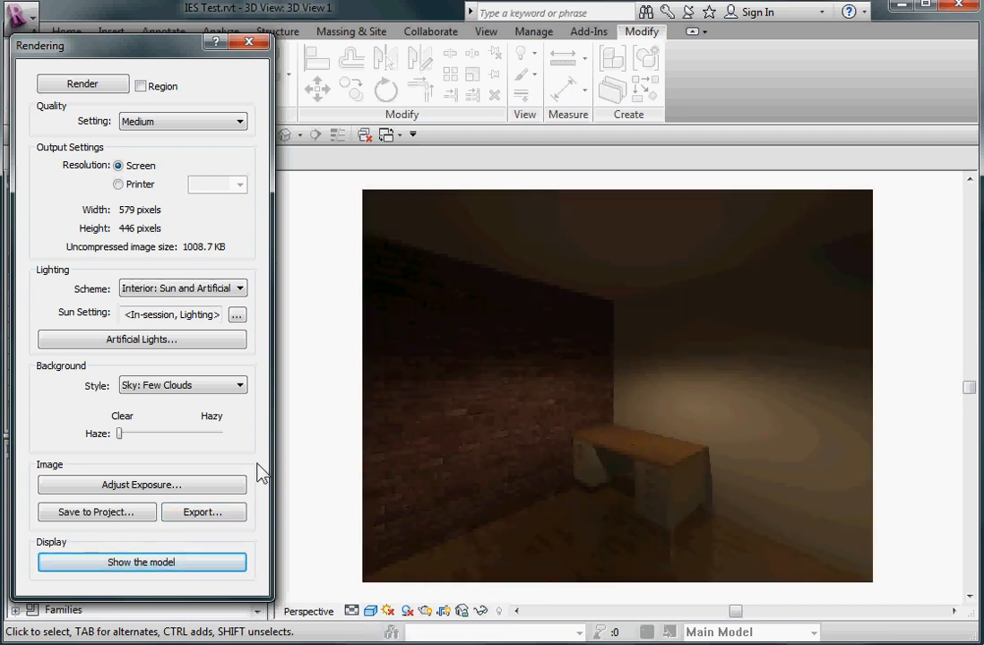
Brighten the rendering by setting its Exposure Value to 6.36 and apply the adjustment.
click(215, 495)
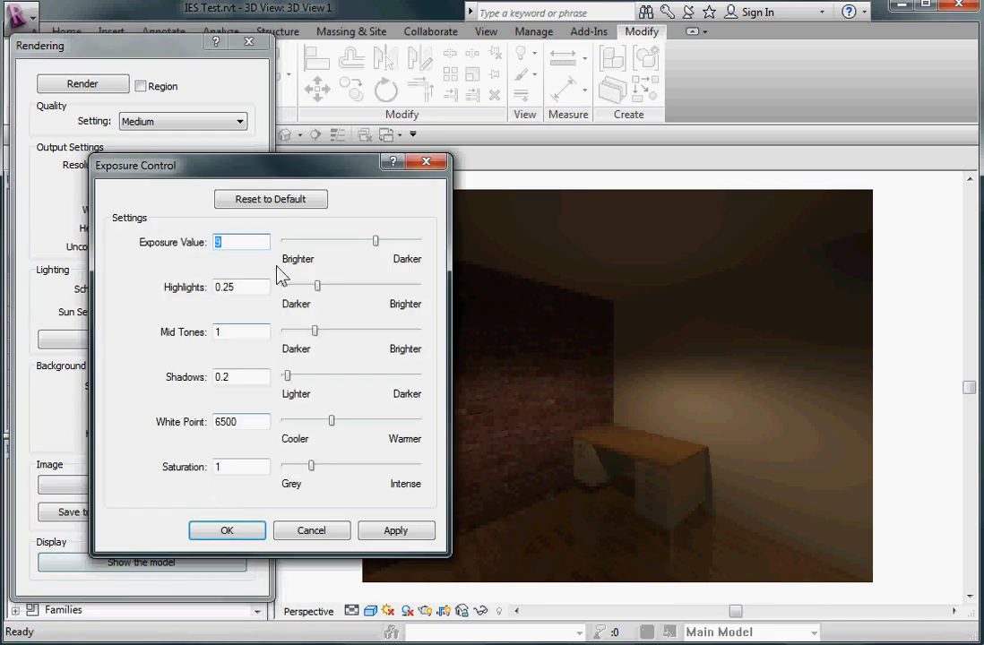
drag(286, 166, 259, 128)
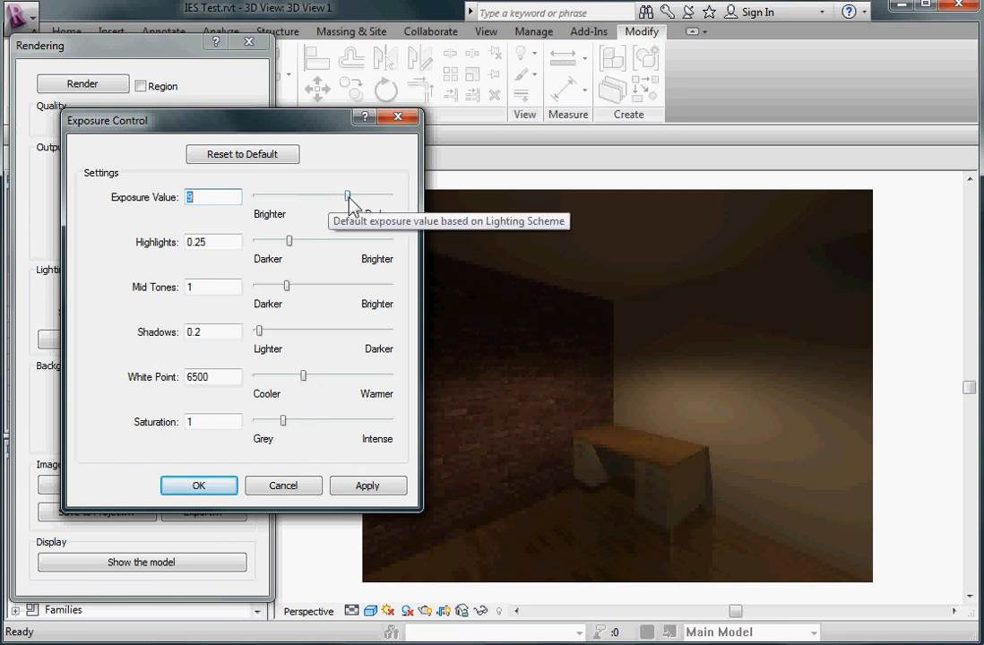
drag(348, 197, 332, 203)
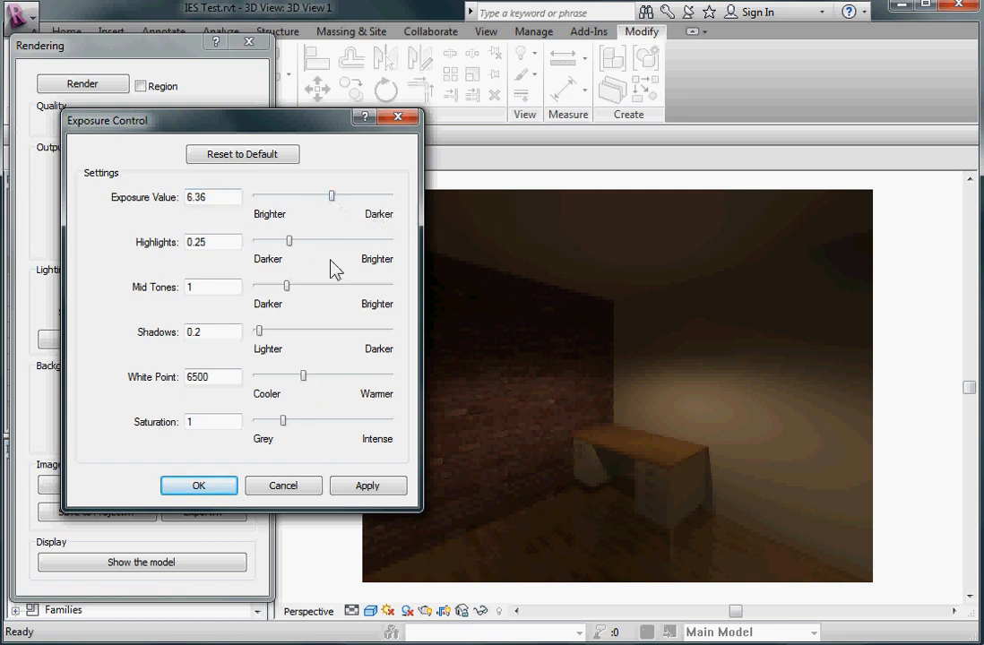
click(375, 489)
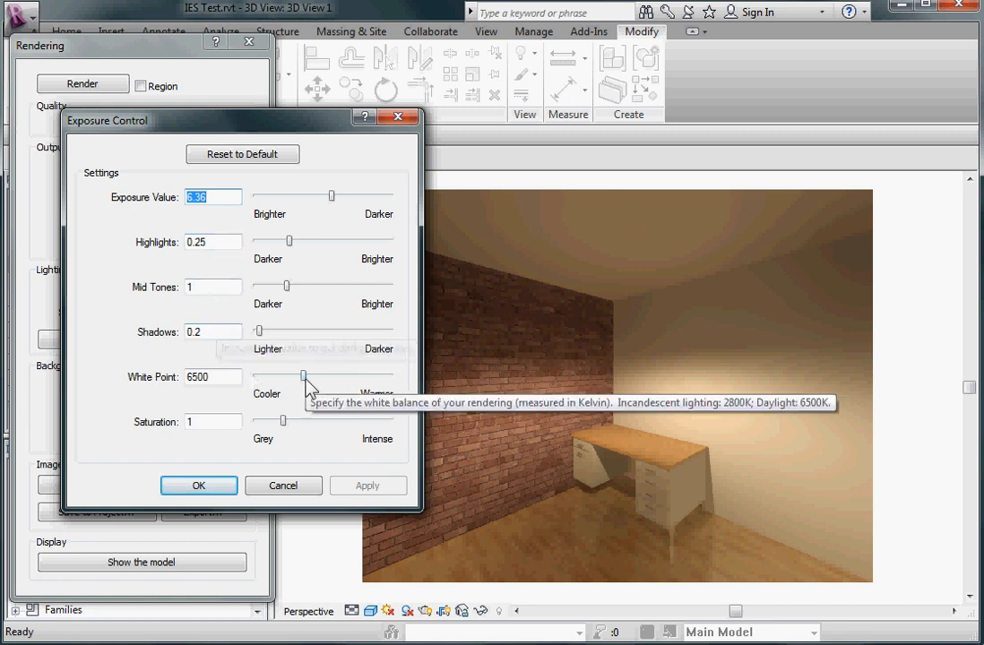
Cool the rendering's White Point, applying first 4902 and then 2658.
drag(304, 380, 288, 382)
click(368, 486)
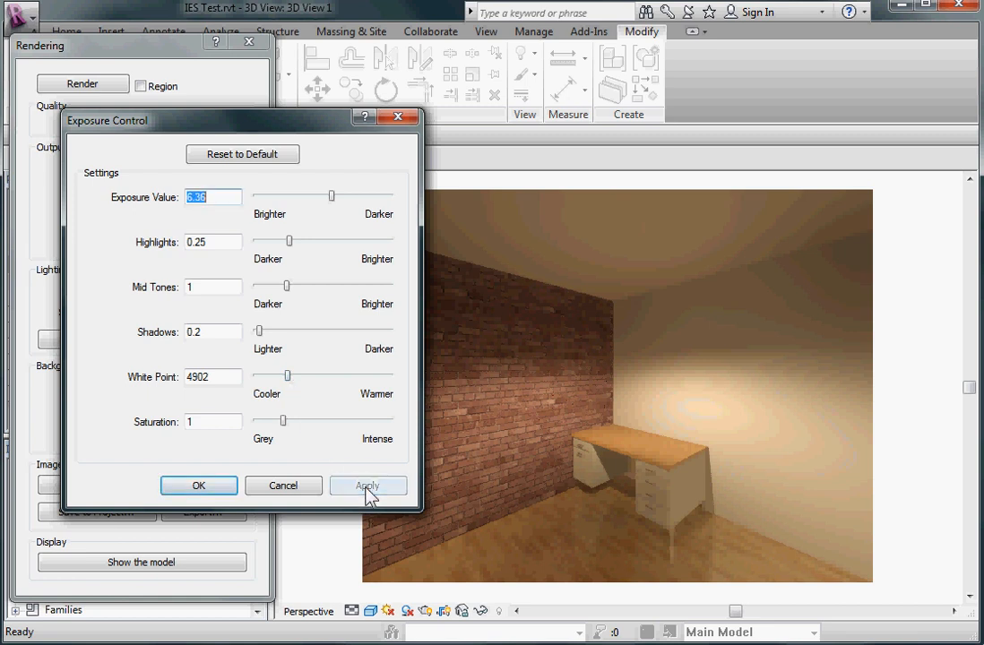
drag(288, 379, 265, 384)
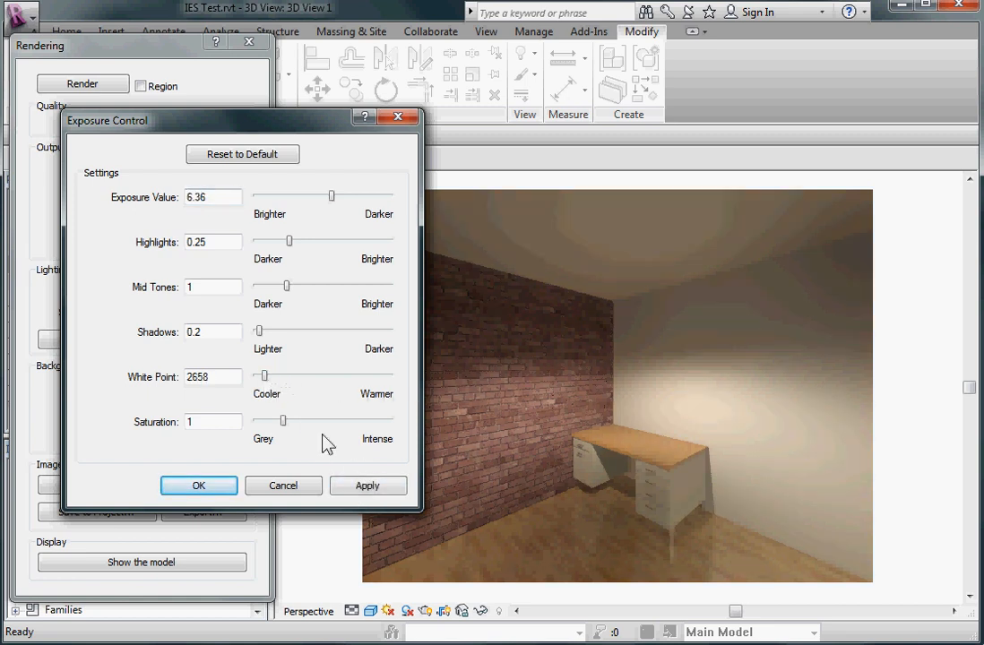
click(387, 489)
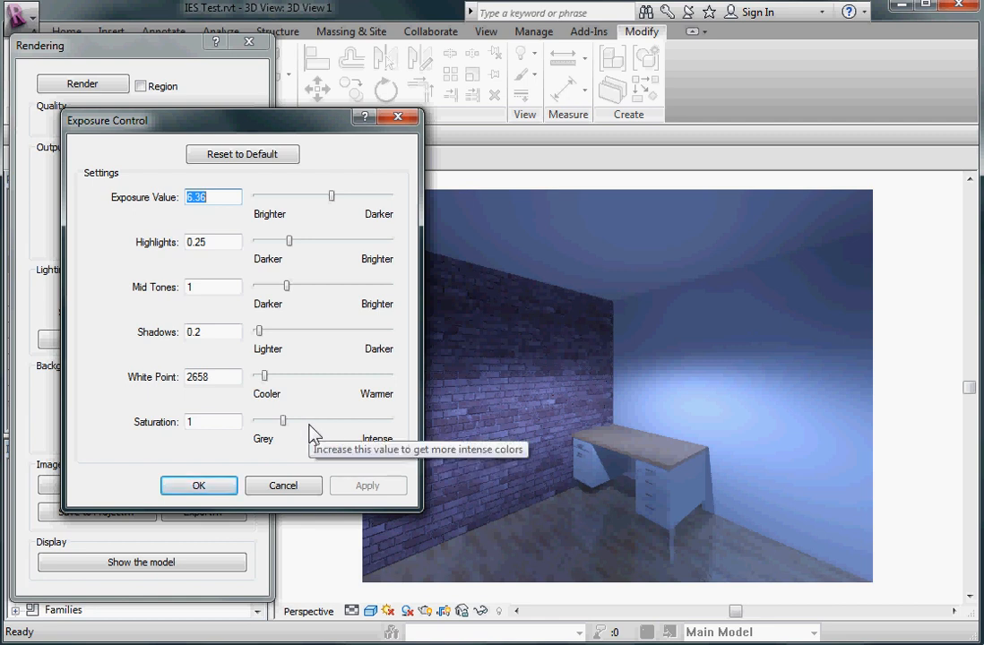
Reset the exposure settings to default, apply and accept them, and close the rendering settings.
click(255, 155)
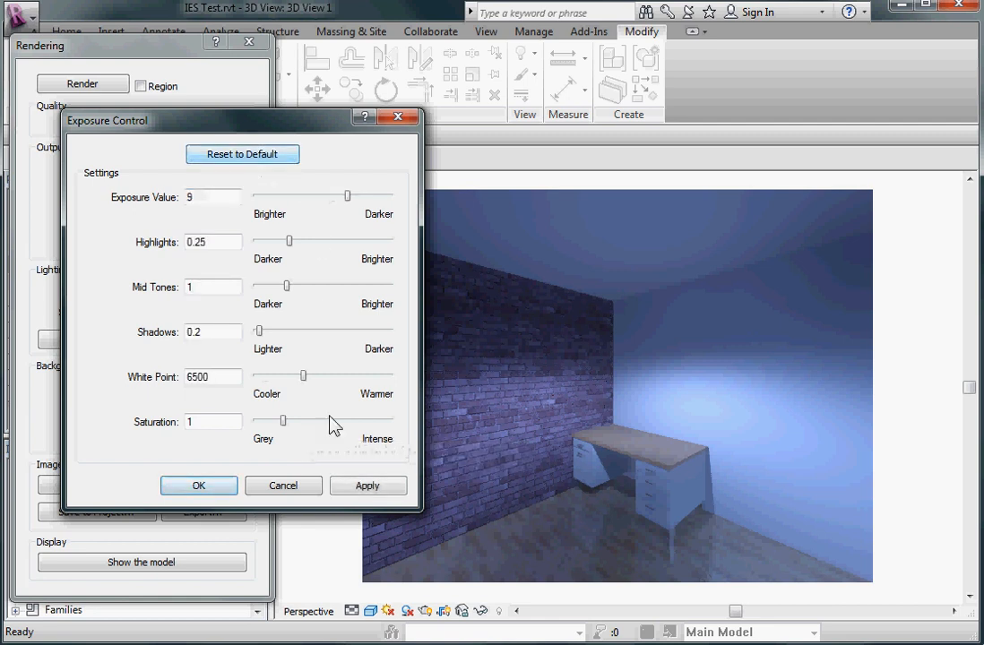
click(365, 489)
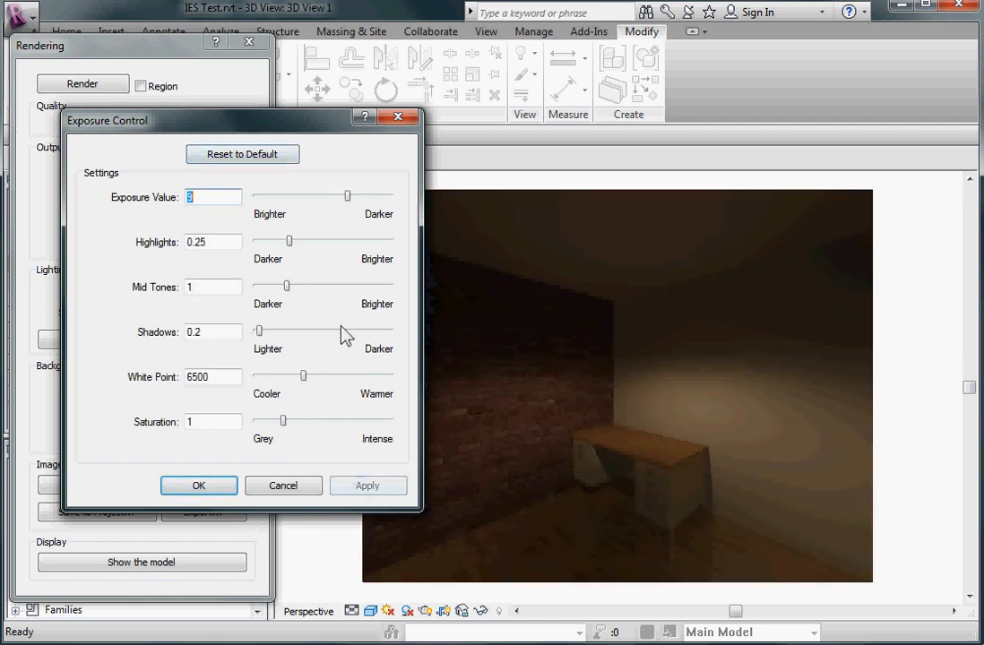
click(192, 489)
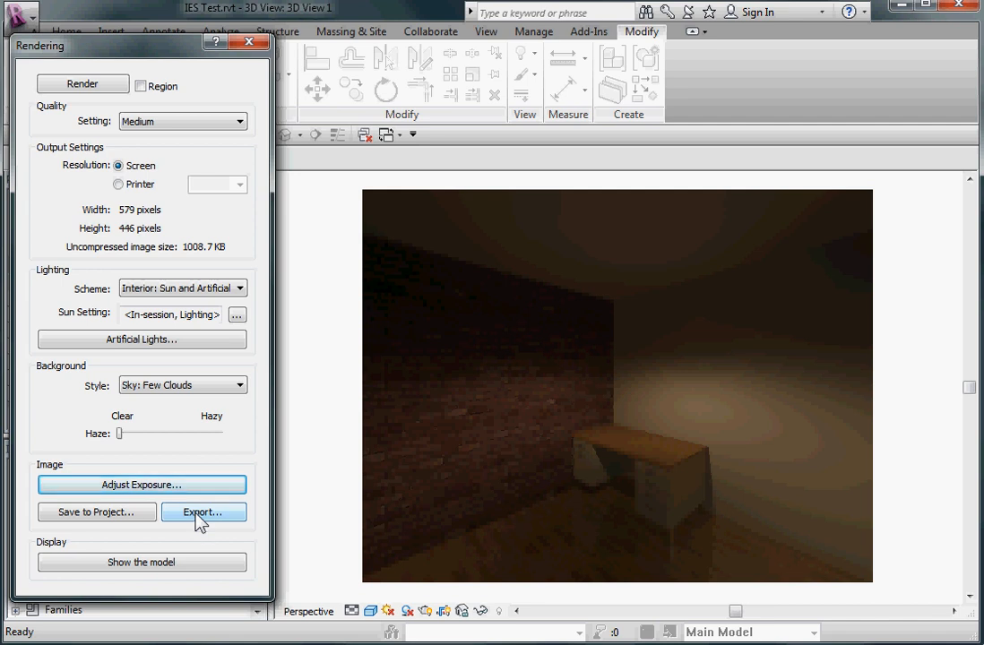
click(250, 45)
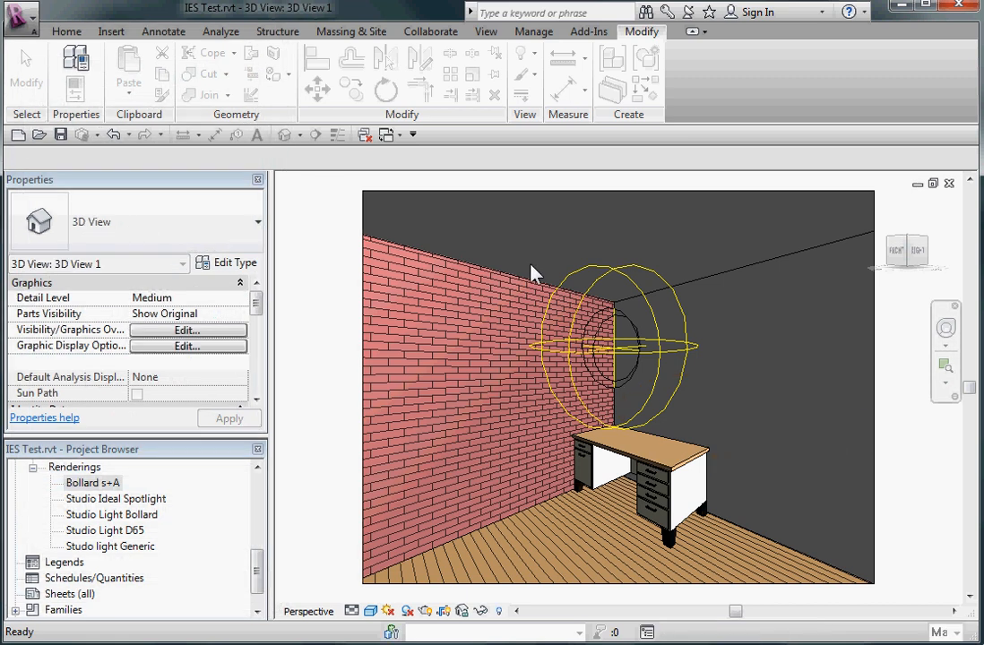
Select the studio light fixture in 3D View 1.
click(655, 319)
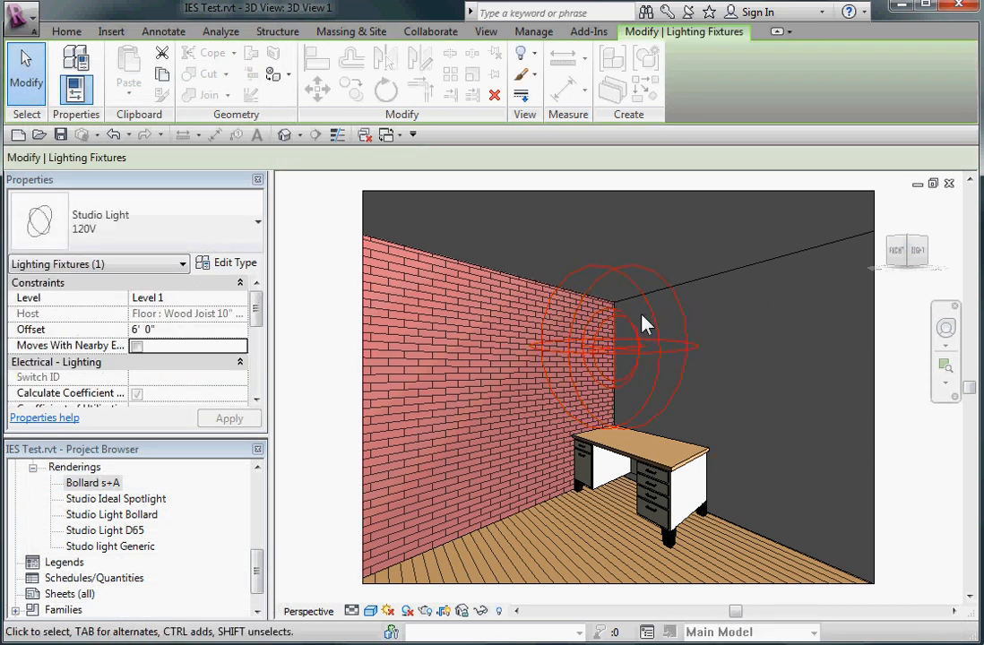